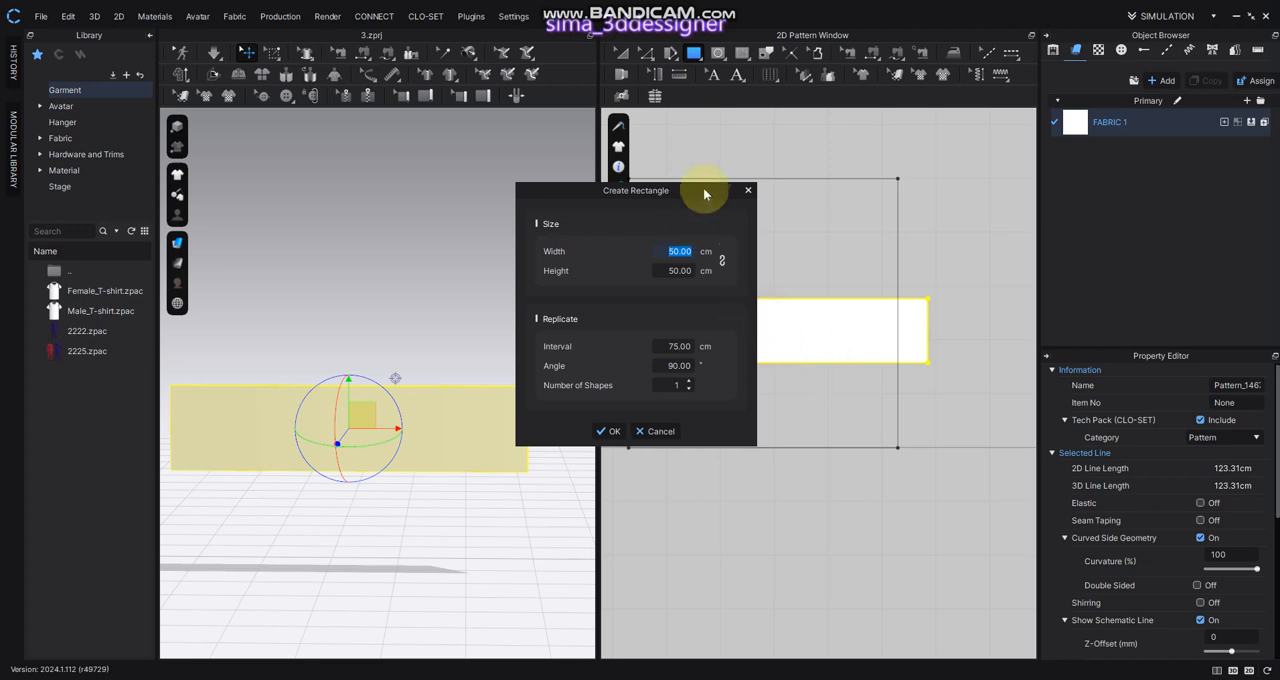
# Draw an internal circle with about 4.7 cm line length and a flat ellipse of about 10.9 cm beside it on the rectangle pattern
pyautogui.click(748, 190)
pyautogui.click(718, 52)
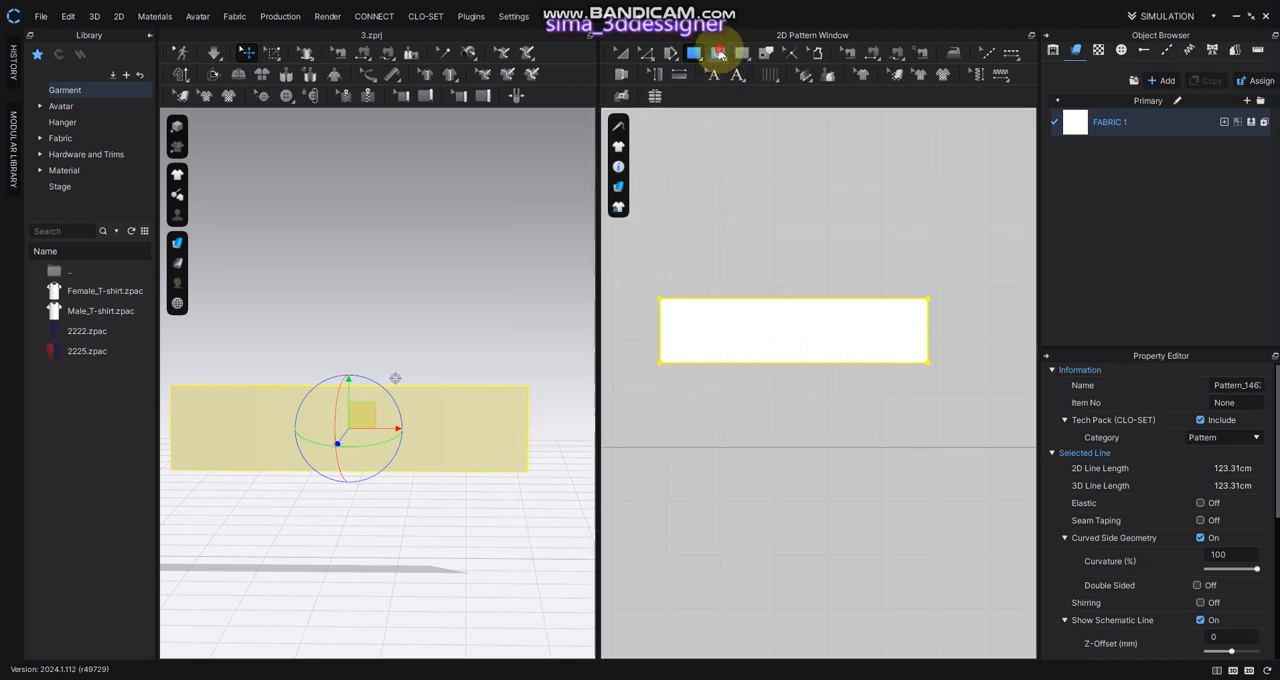
pyautogui.scroll(3, 870, 337)
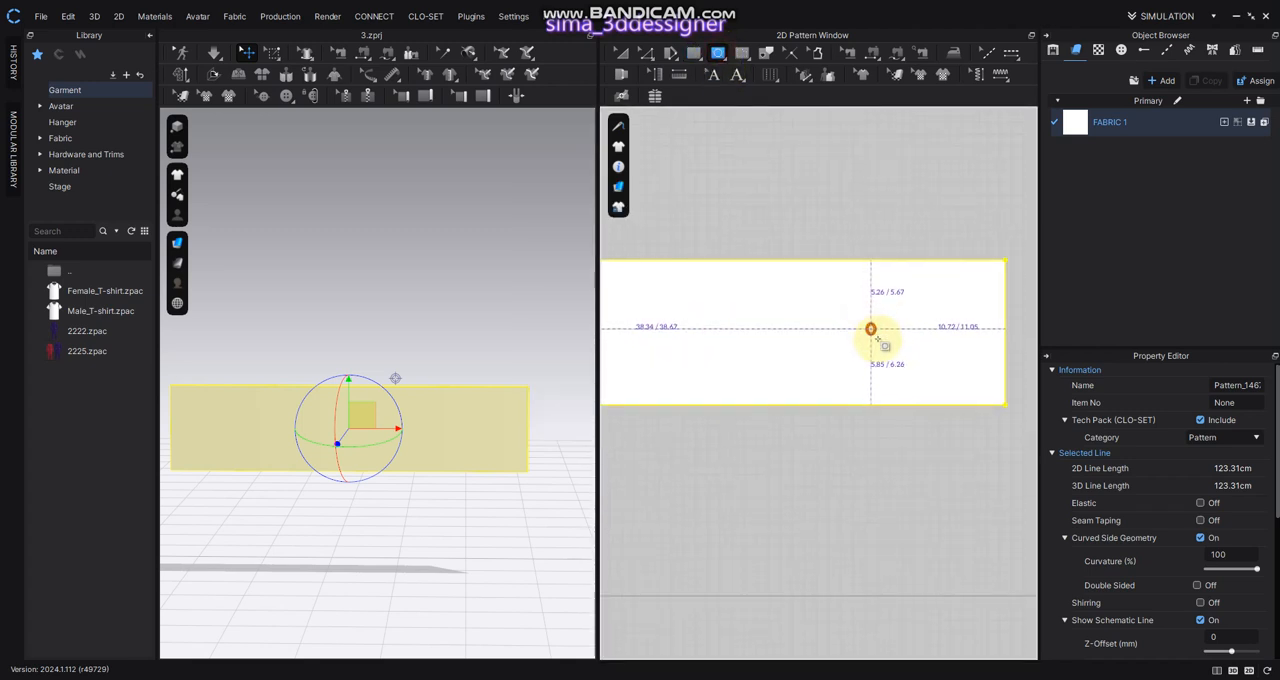
pyautogui.click(876, 333)
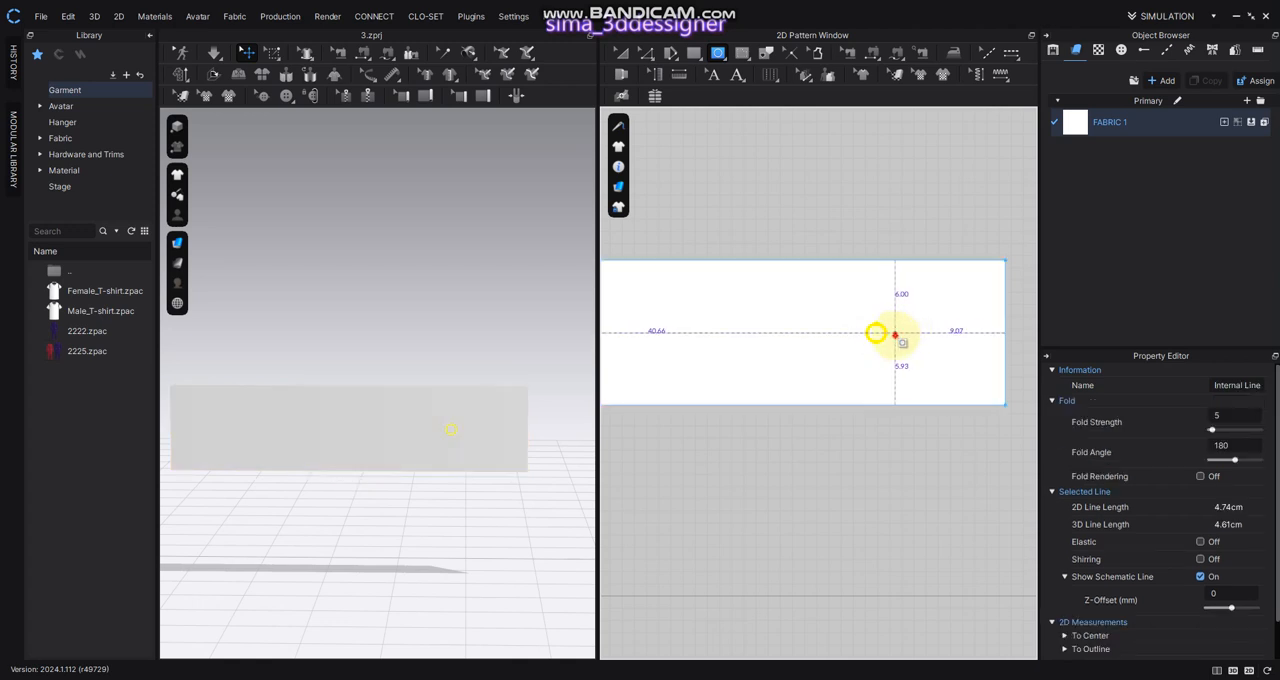
pyautogui.moveTo(953, 354); pyautogui.dragTo(955, 354)
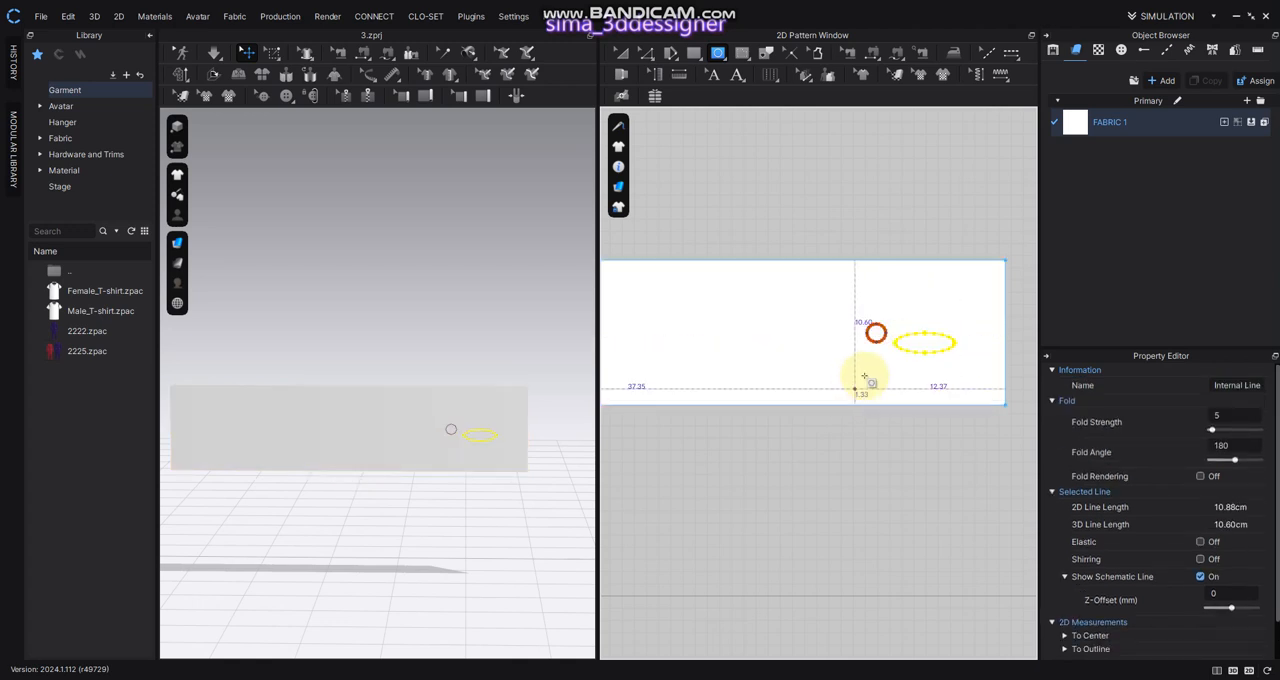
# Move the flat ellipse level with the circle, leaving a small gap between the two shapes
pyautogui.scroll(3, 865, 374)
pyautogui.moveTo(921, 331); pyautogui.dragTo(798, 351, button='middle')
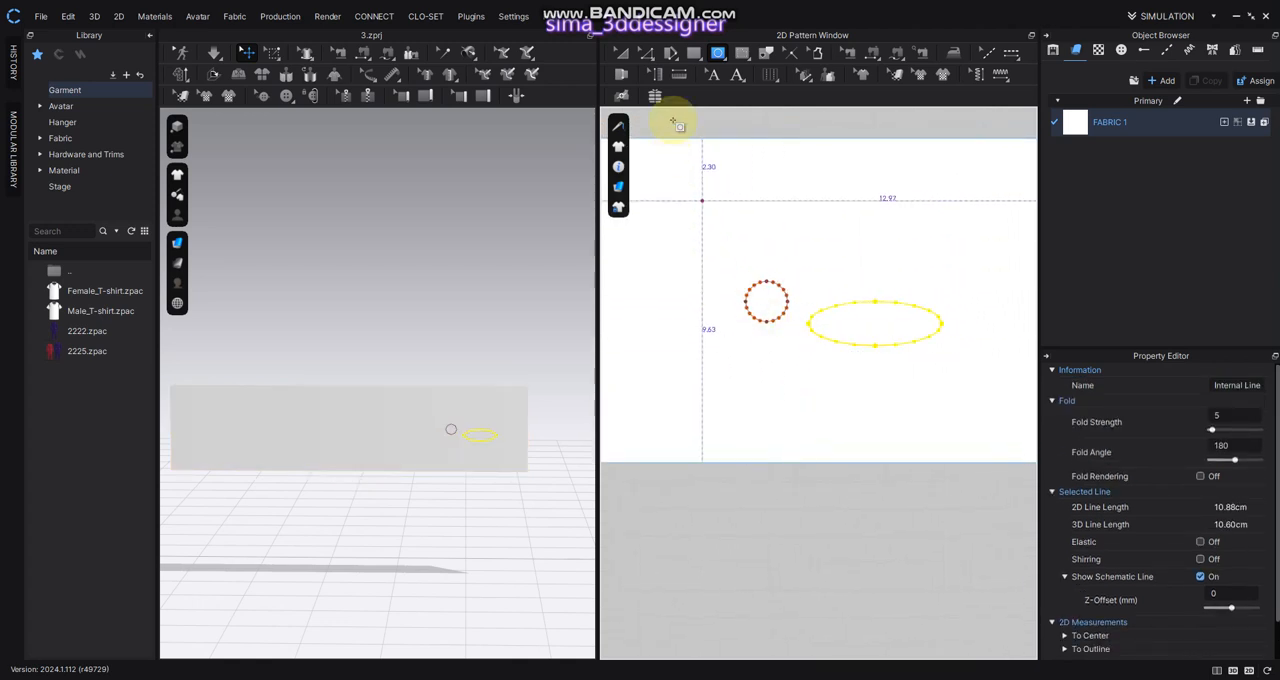
pyautogui.click(641, 53)
pyautogui.click(920, 345)
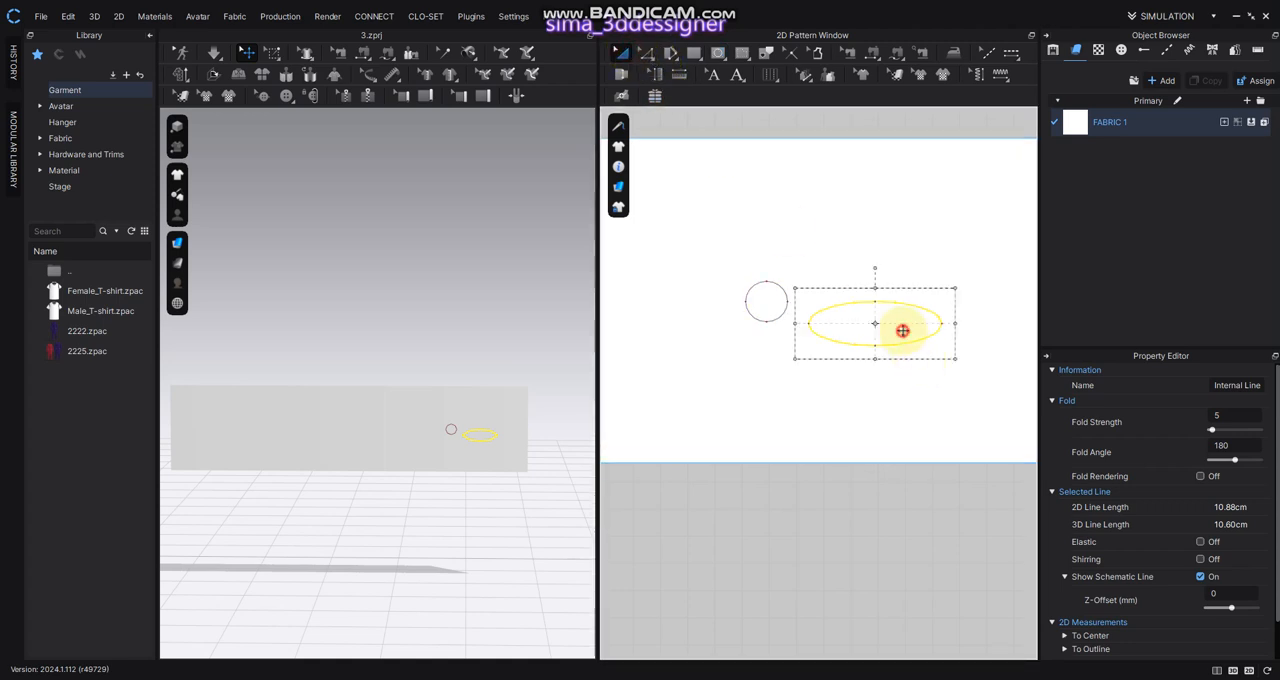
pyautogui.moveTo(903, 329)
pyautogui.mouseDown()
pyautogui.moveTo(900, 309)
pyautogui.moveTo(887, 312)
pyautogui.mouseUp()
pyautogui.scroll(4, 886, 344)
pyautogui.moveTo(794, 322); pyautogui.dragTo(868, 367, button='middle')
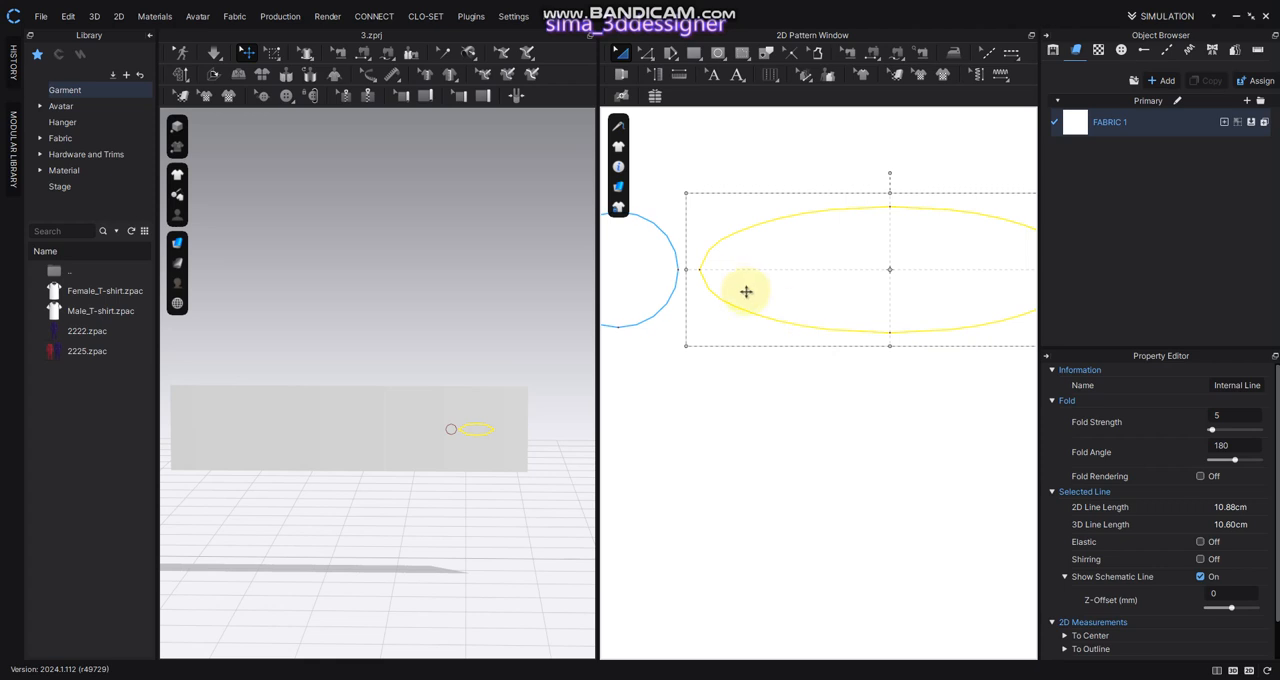
pyautogui.moveTo(776, 275); pyautogui.dragTo(760, 276)
pyautogui.scroll(-4, 735, 366)
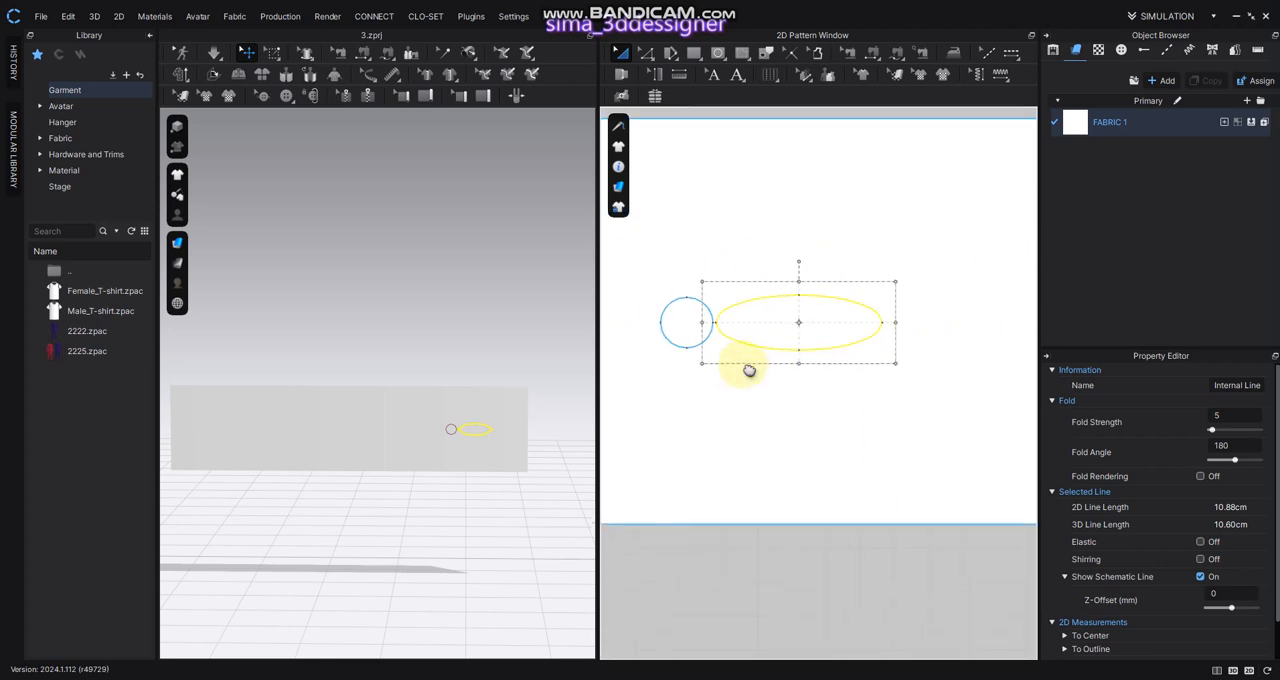
pyautogui.moveTo(746, 369); pyautogui.dragTo(849, 391, button='middle')
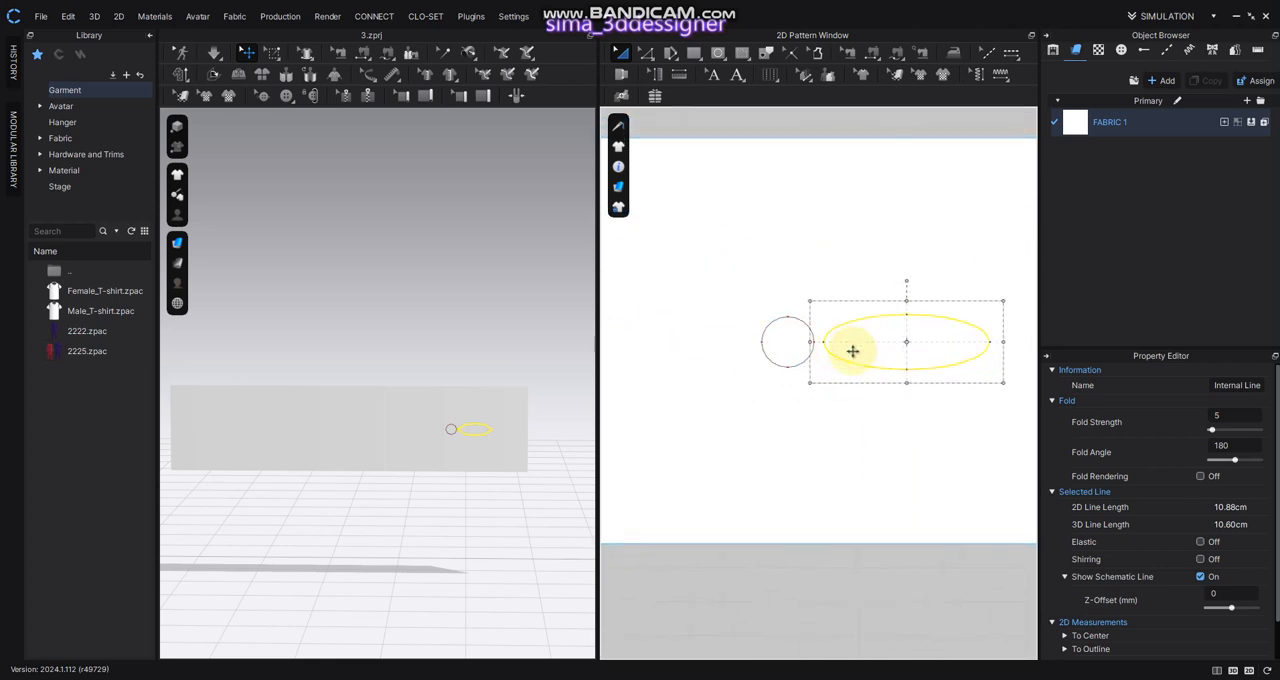
pyautogui.scroll(1, 848, 370)
pyautogui.moveTo(848, 339); pyautogui.dragTo(859, 342)
# Copy the horizontal ellipse and paste the duplicate on the opposite side of the circle, level with the original
pyautogui.rightClick(858, 343)
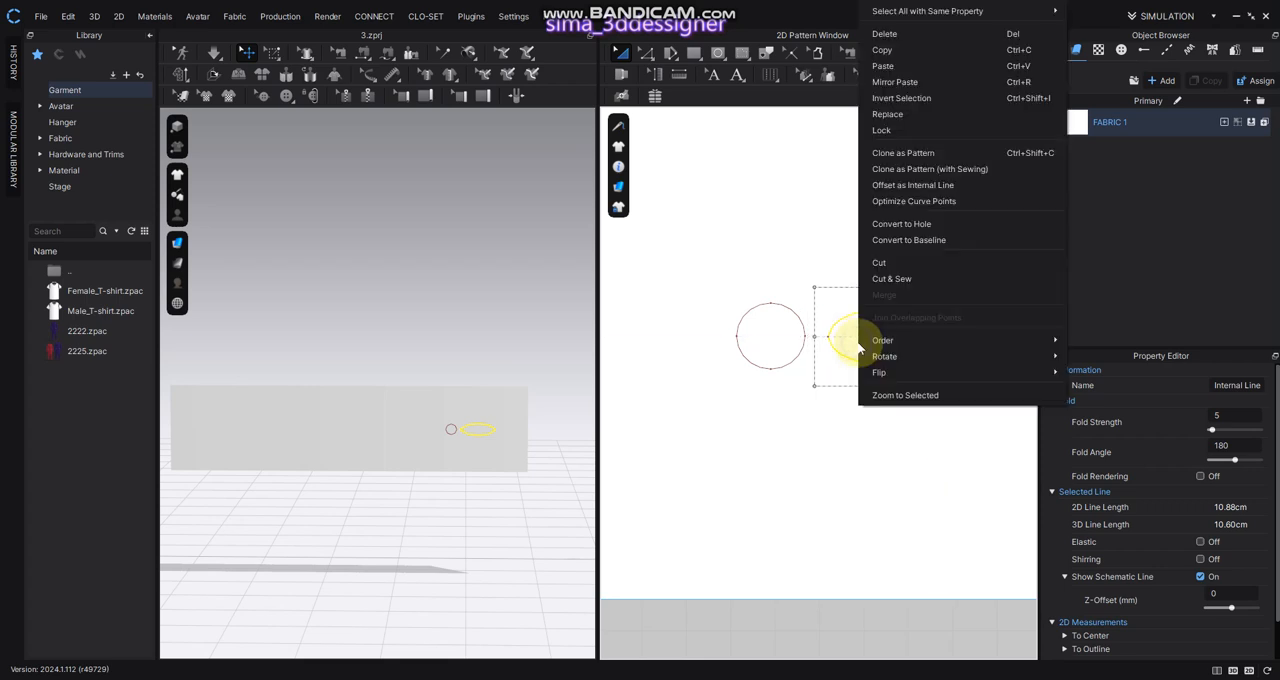
pyautogui.click(903, 50)
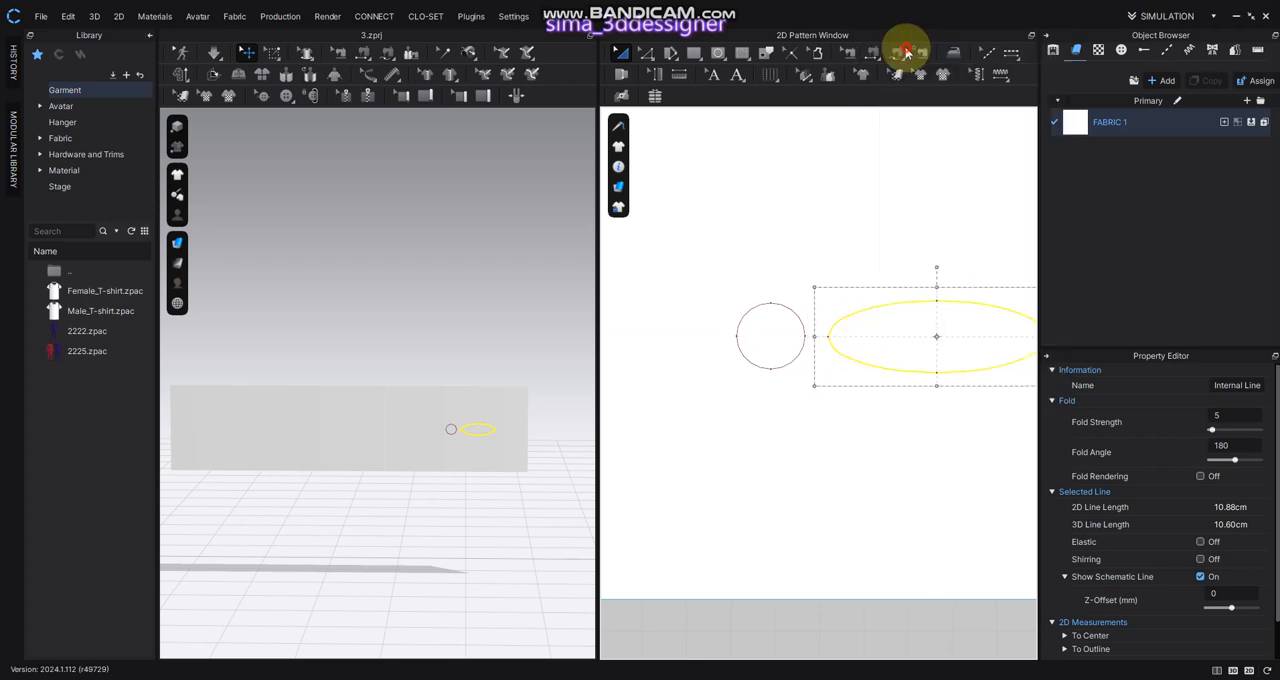
pyautogui.moveTo(737, 406); pyautogui.dragTo(816, 431, button='middle')
pyautogui.rightClick(740, 357)
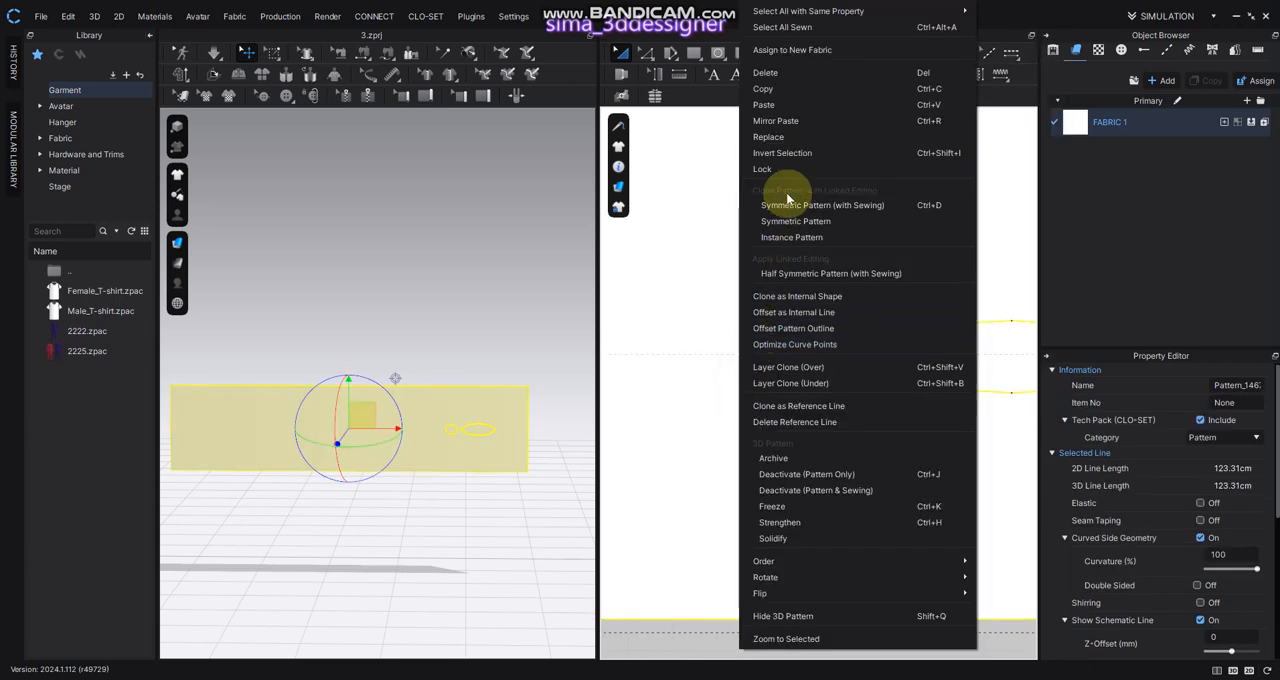
pyautogui.click(790, 110)
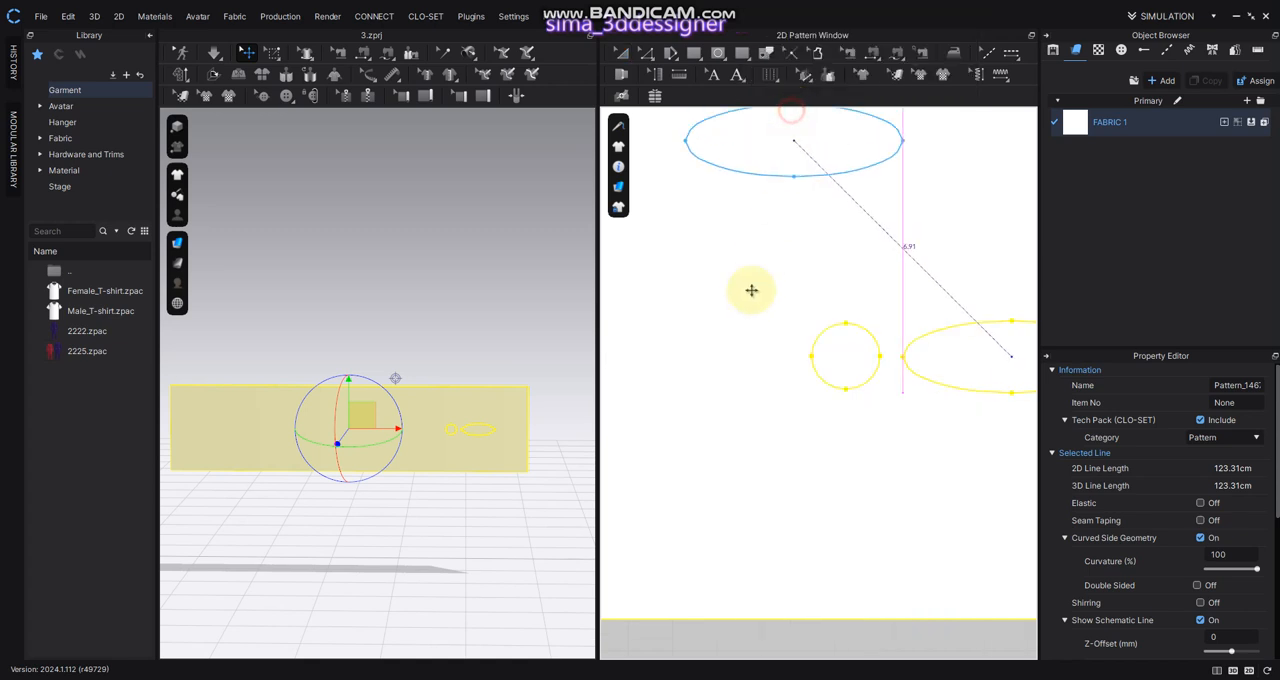
pyautogui.click(684, 361)
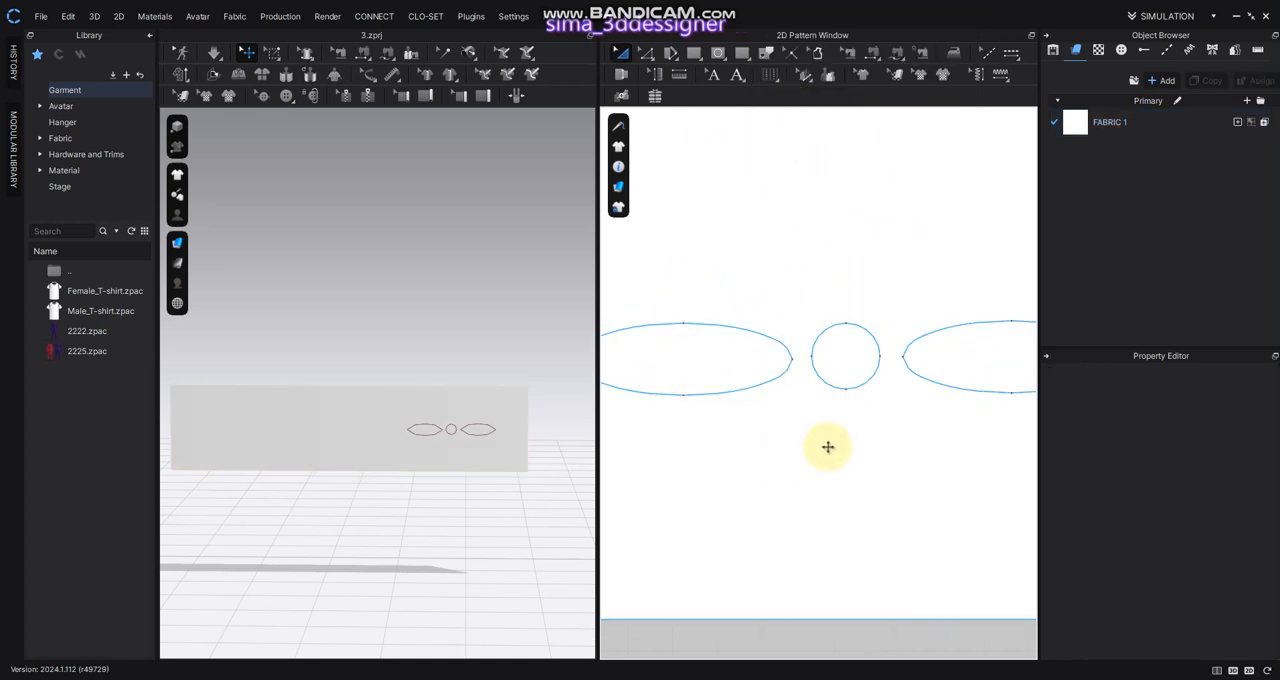
# Paste another copy of the horizontal ellipse above the circle, inside the rectangle pattern
pyautogui.scroll(-2, 835, 373)
pyautogui.rightClick(820, 318)
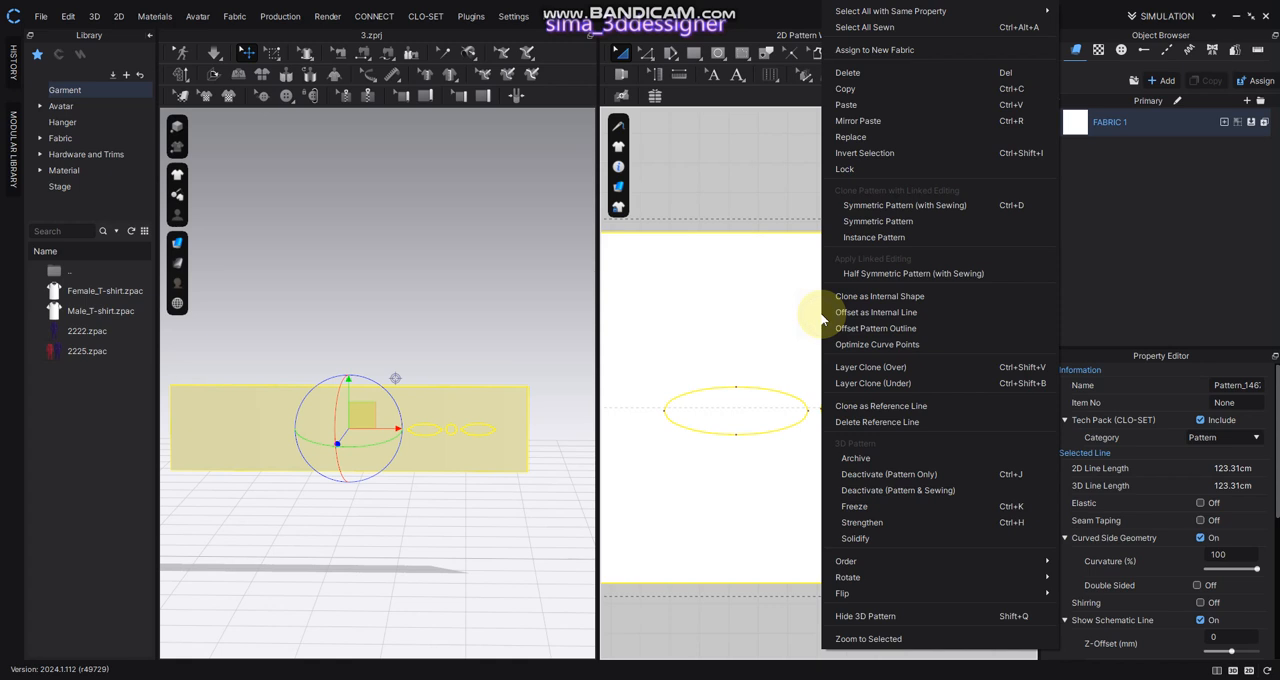
pyautogui.click(837, 105)
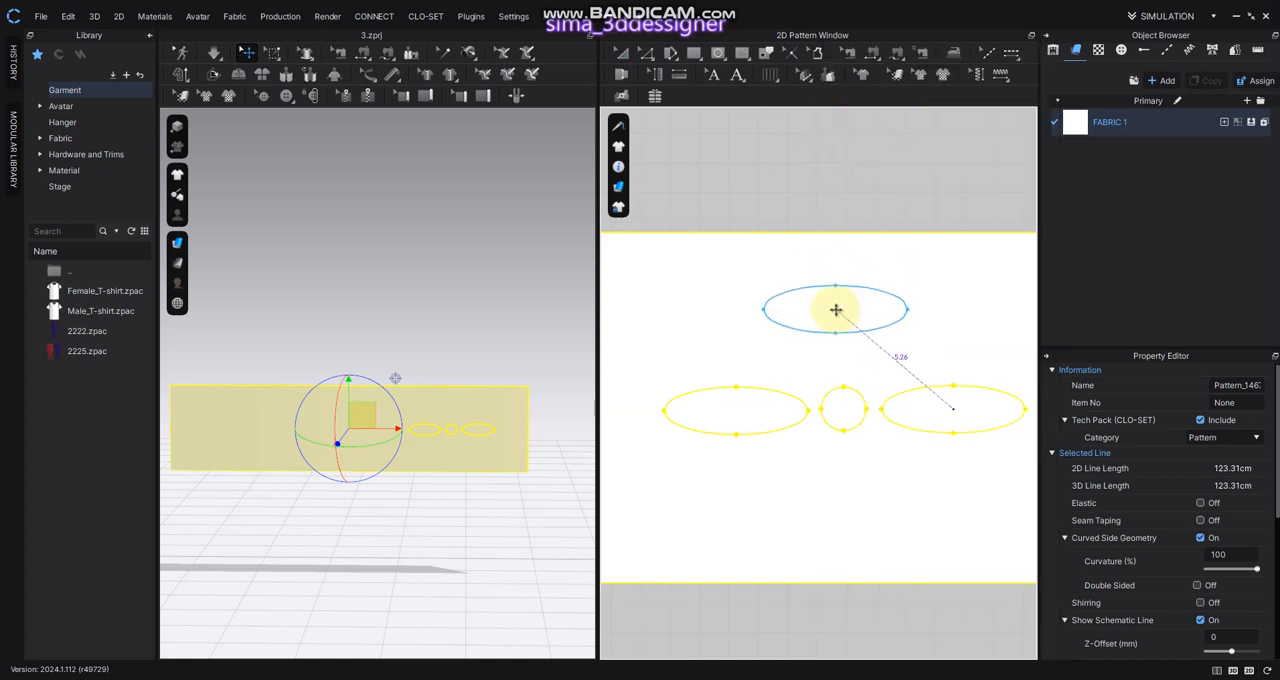
pyautogui.click(837, 328)
# Rotate the ellipse above the circle to an upright orientation and move it to stand over the circle
pyautogui.click(843, 332)
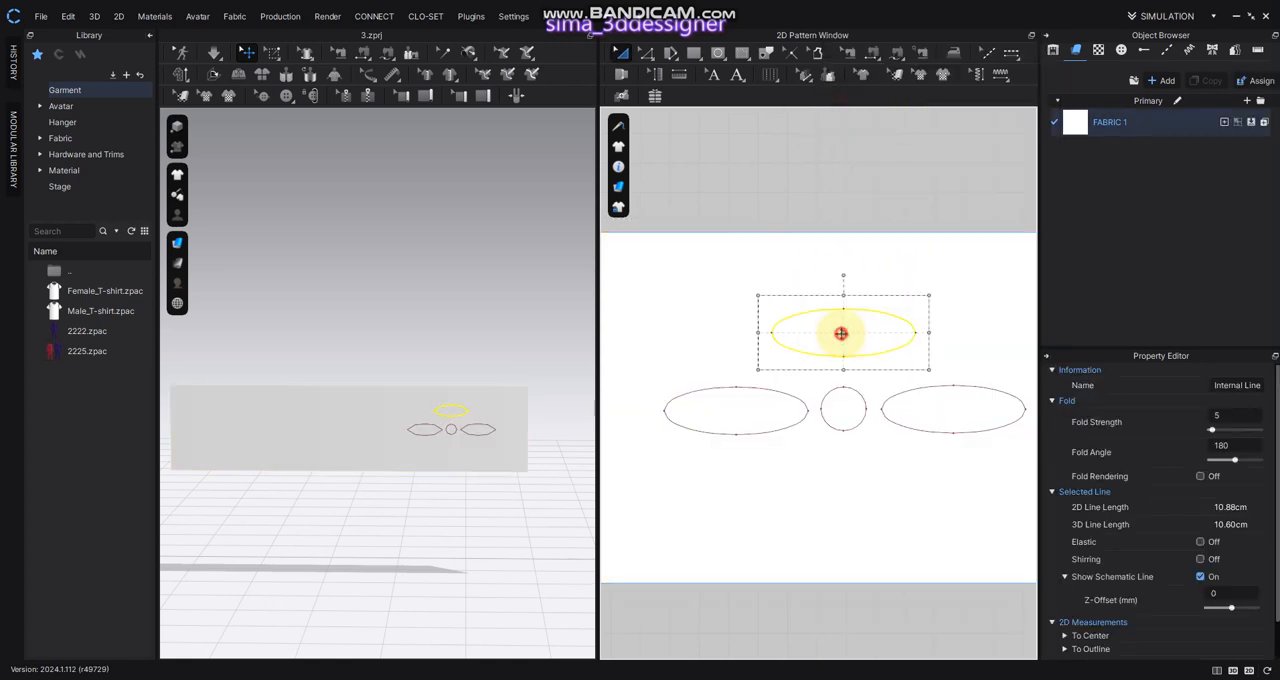
pyautogui.moveTo(843, 274); pyautogui.dragTo(864, 343)
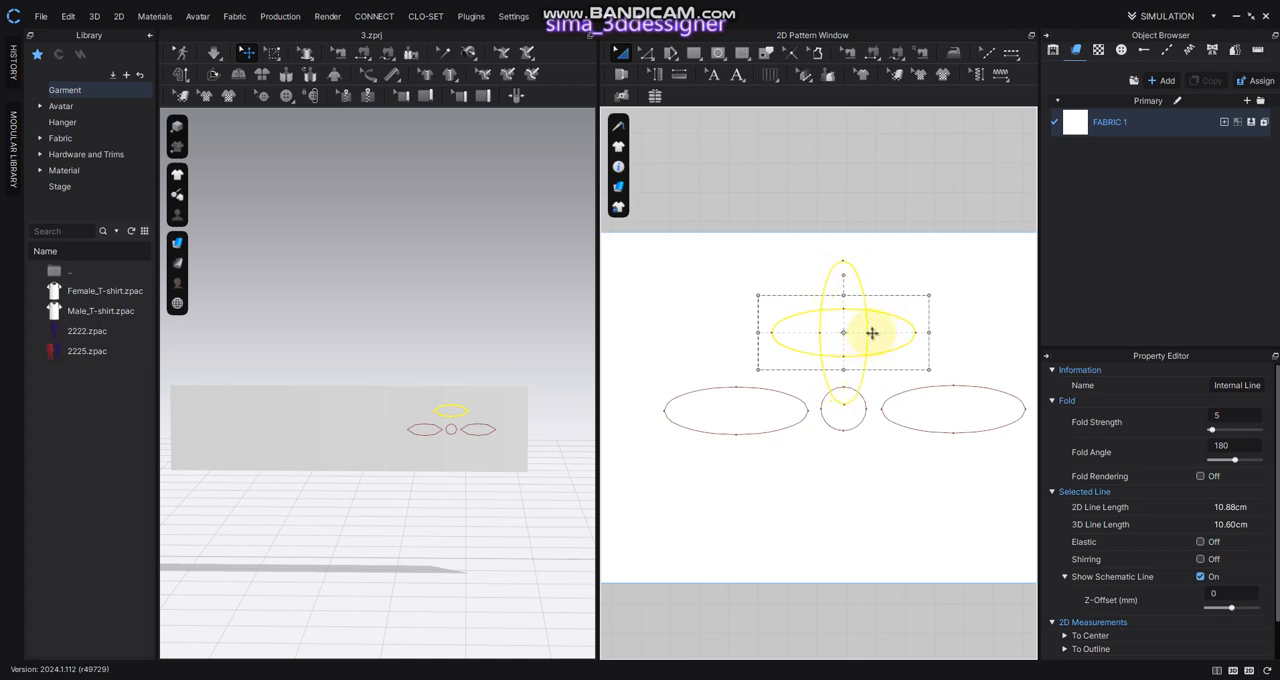
pyautogui.moveTo(872, 335)
pyautogui.mouseDown()
pyautogui.moveTo(851, 323)
pyautogui.moveTo(865, 338)
pyautogui.mouseUp()
pyautogui.scroll(2, 865, 345)
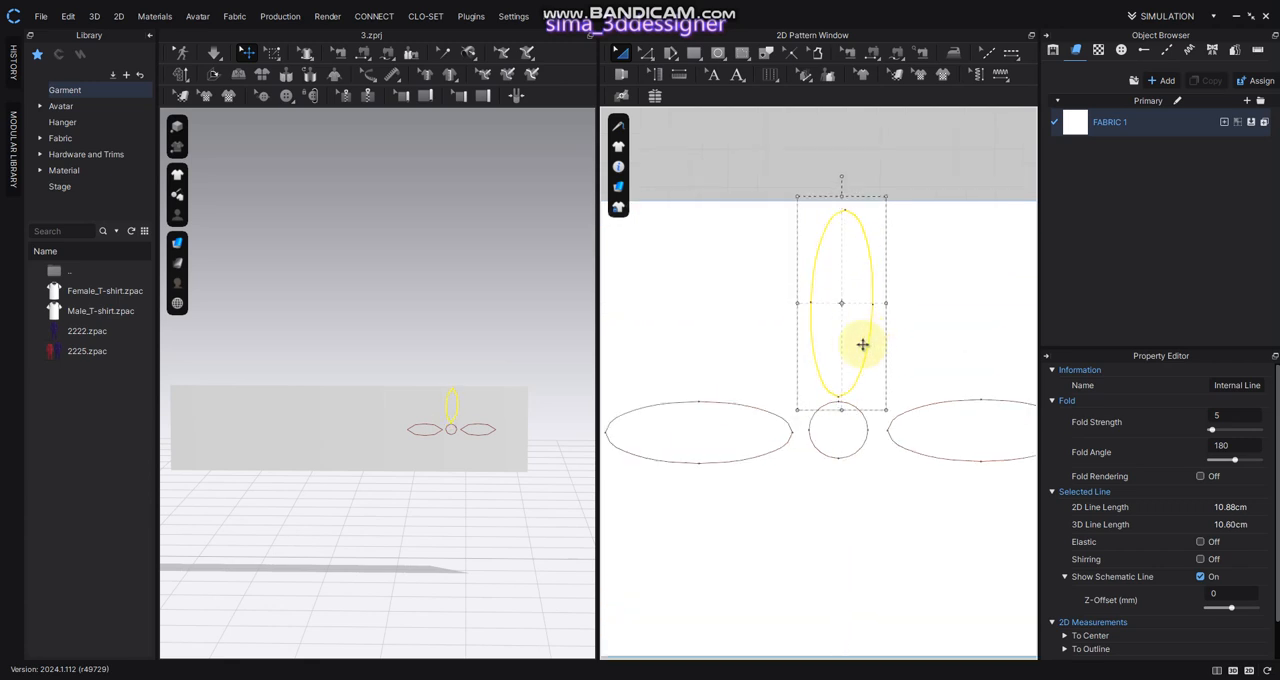
# Shorten the upright ellipse to a line length of about 10.6 cm and shift it to fit between circle and rectangle edge
pyautogui.scroll(2, 864, 340)
pyautogui.moveTo(864, 344); pyautogui.dragTo(876, 373, button='middle')
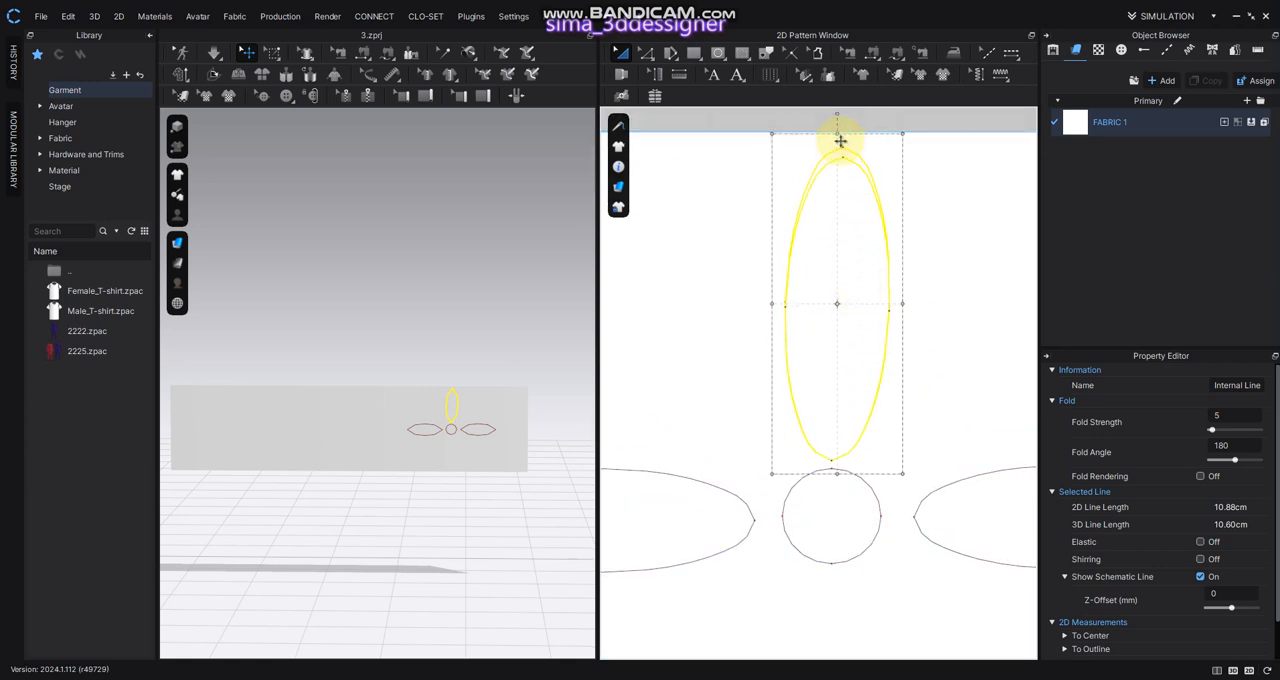
pyautogui.moveTo(841, 141); pyautogui.dragTo(841, 143)
pyautogui.moveTo(844, 248); pyautogui.dragTo(851, 236)
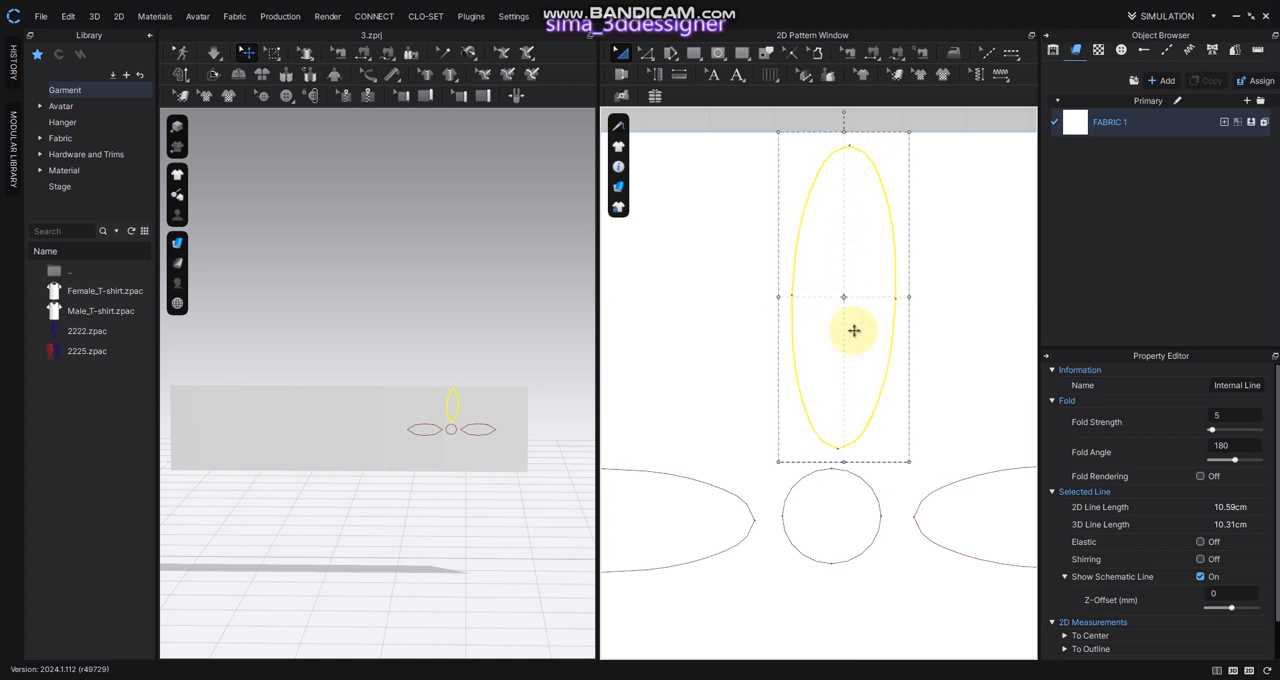
# Copy the upright ellipse and paste the duplicate below the circle to complete the four-petal flower
pyautogui.scroll(-3, 895, 412)
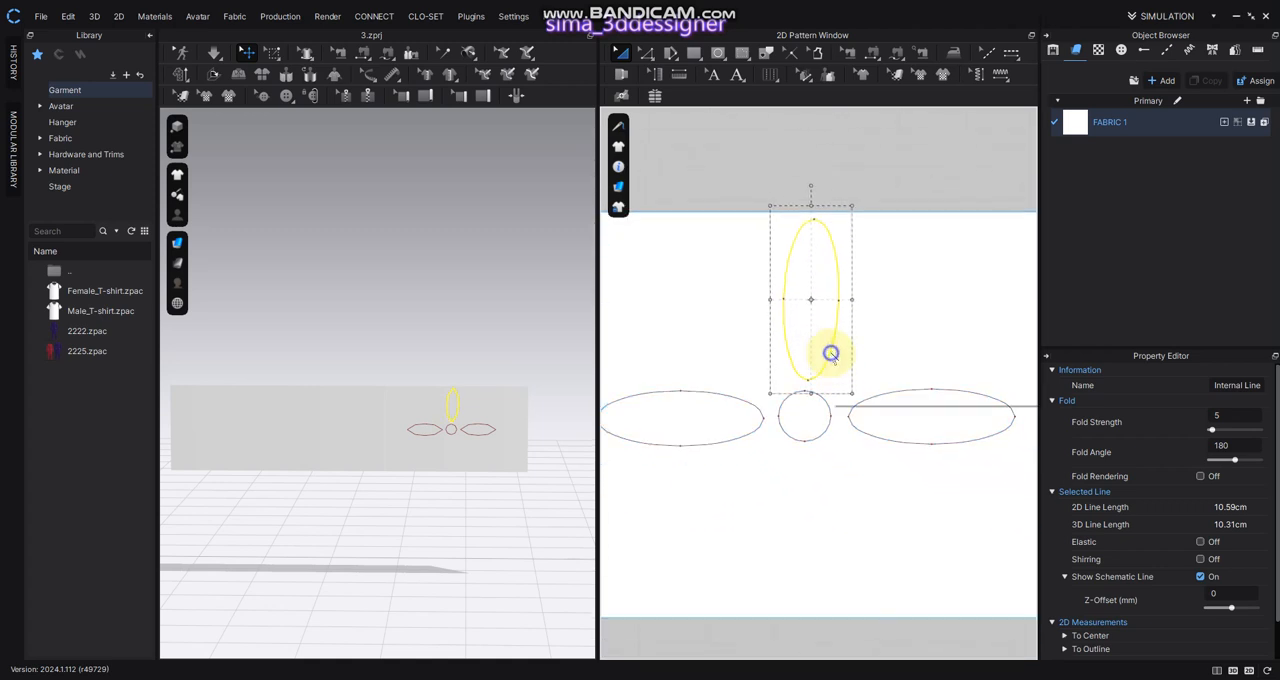
pyautogui.rightClick(830, 353)
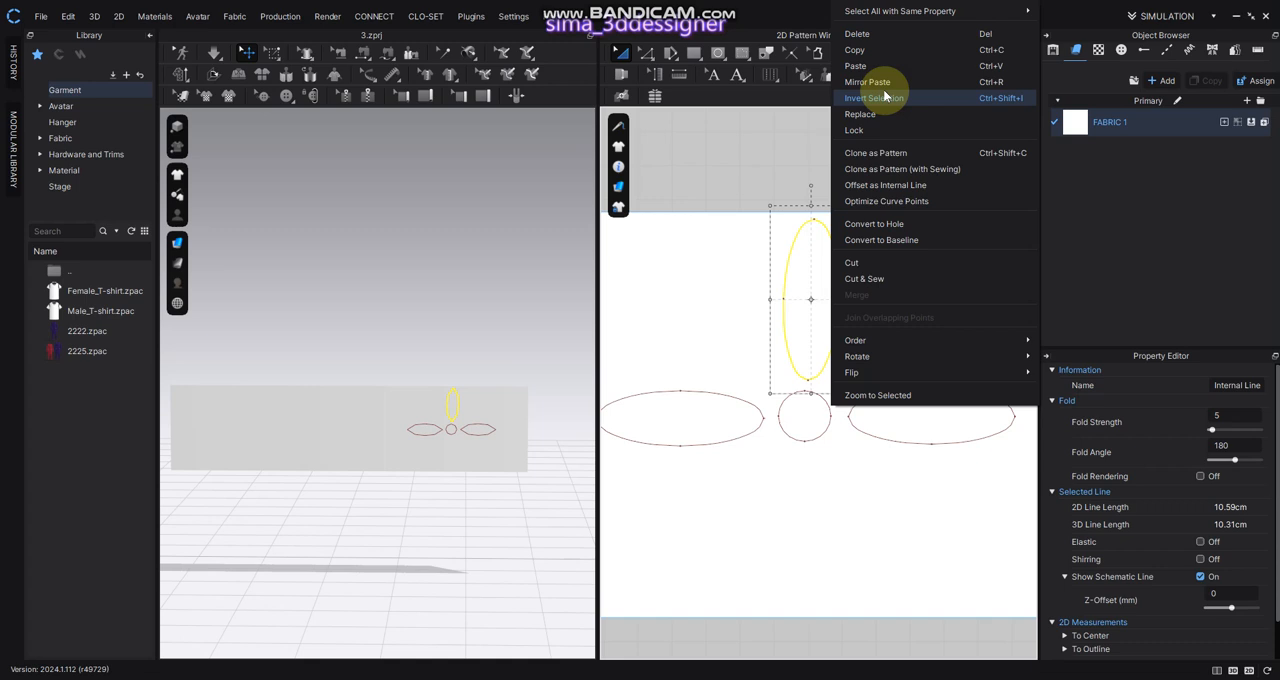
pyautogui.click(880, 50)
pyautogui.rightClick(800, 518)
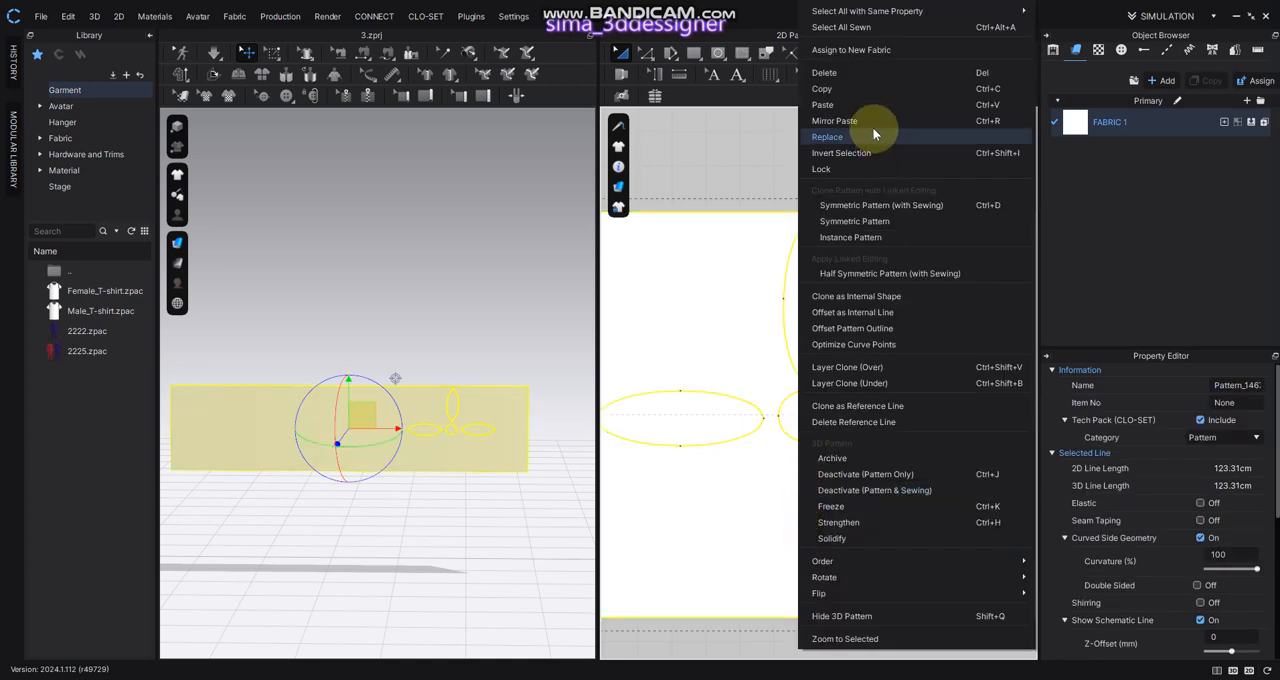
pyautogui.click(860, 104)
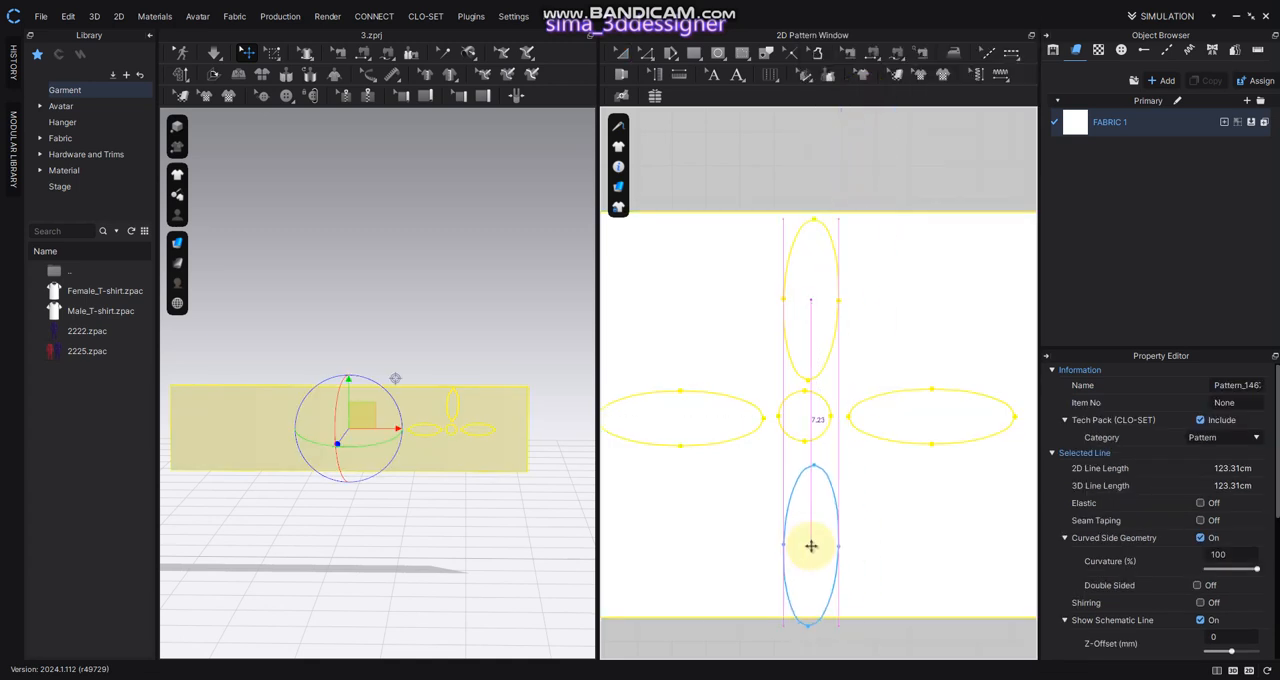
pyautogui.scroll(2, 809, 542)
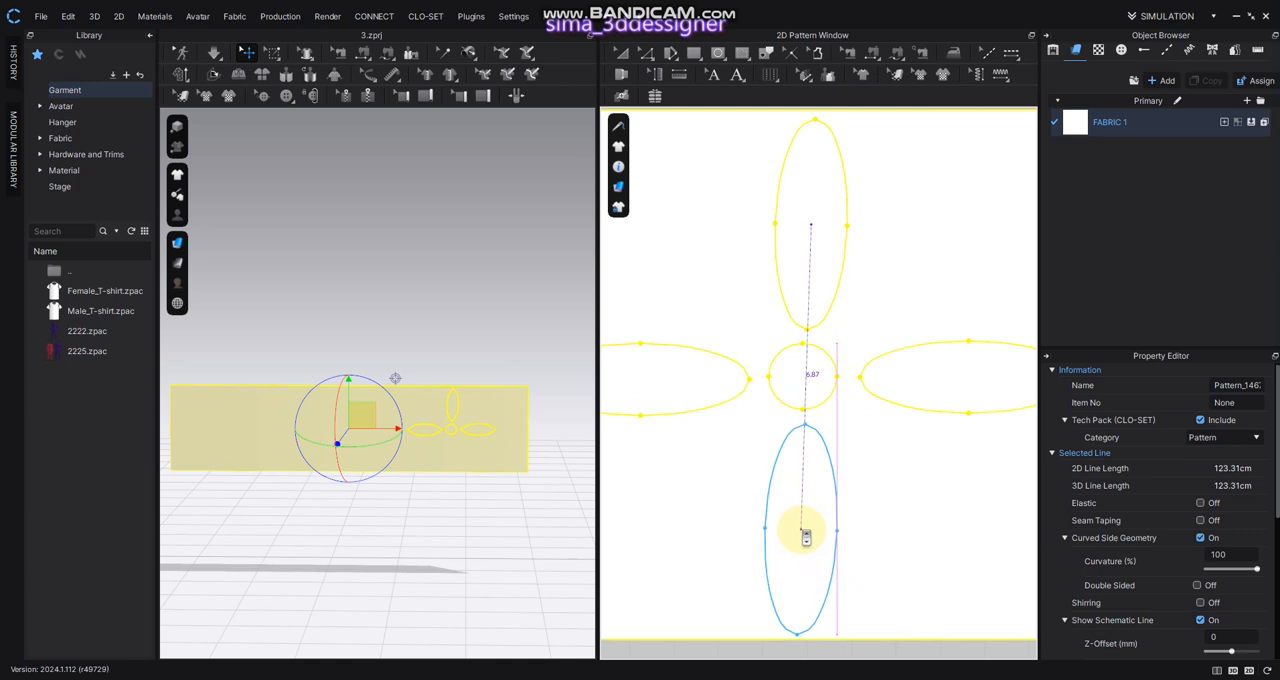
pyautogui.click(806, 537)
pyautogui.click(869, 526)
pyautogui.scroll(-2, 877, 509)
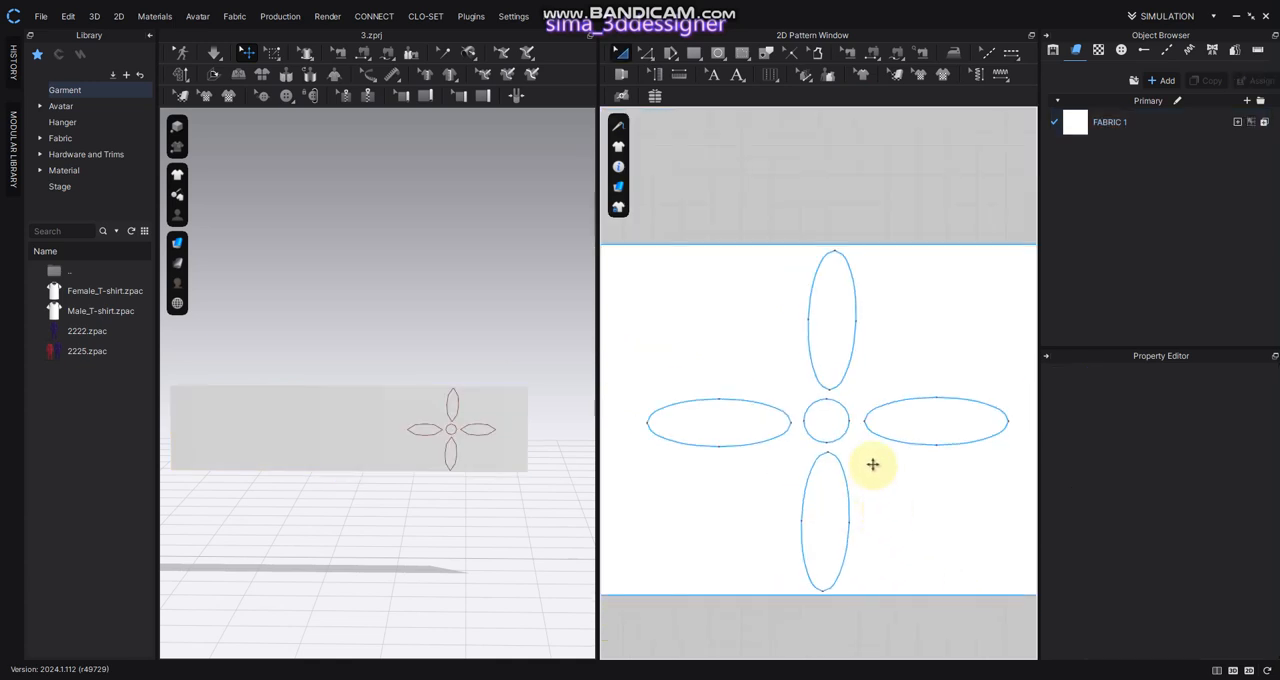
# Convert the upper petal, the right petal and the central circle to holes
pyautogui.click(837, 364)
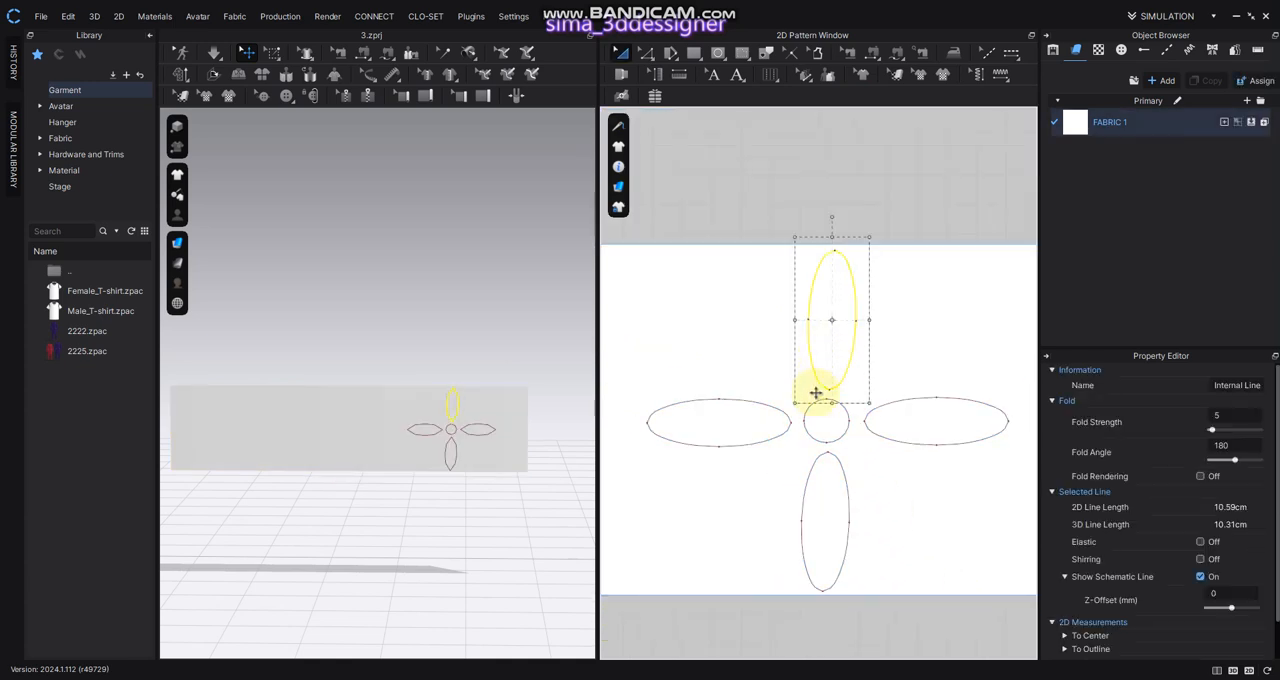
pyautogui.rightClick(830, 380)
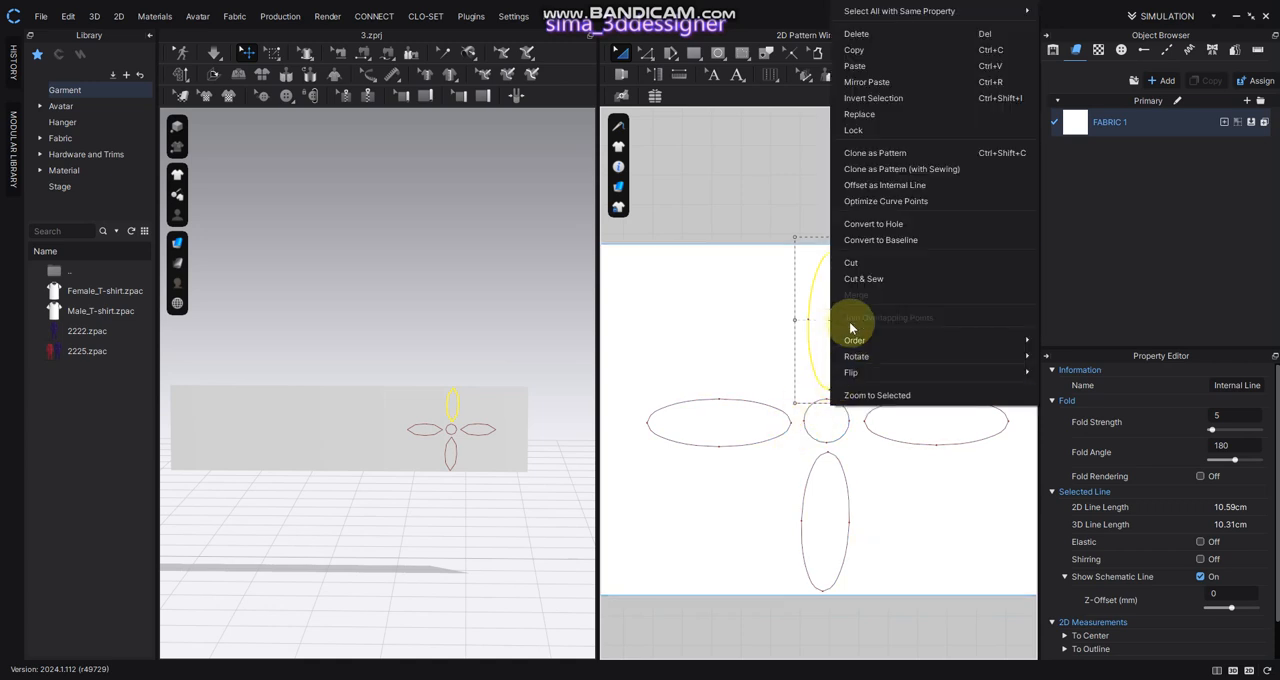
pyautogui.click(879, 225)
pyautogui.rightClick(893, 413)
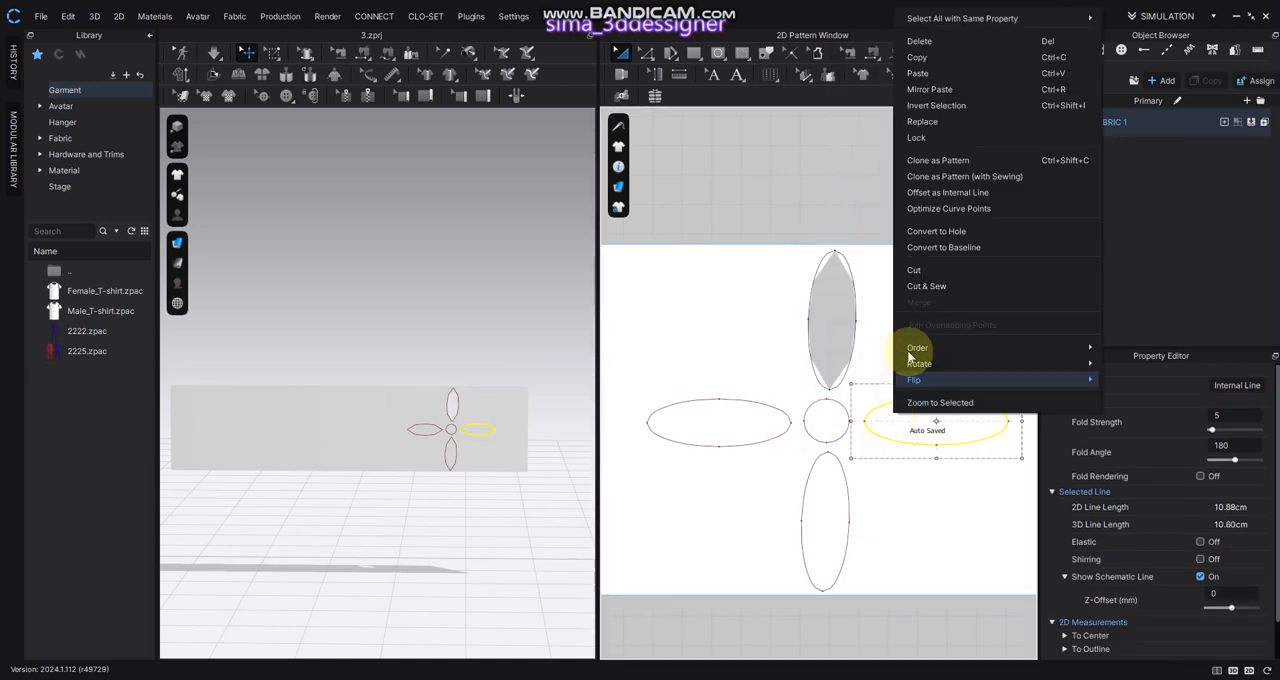
pyautogui.click(920, 232)
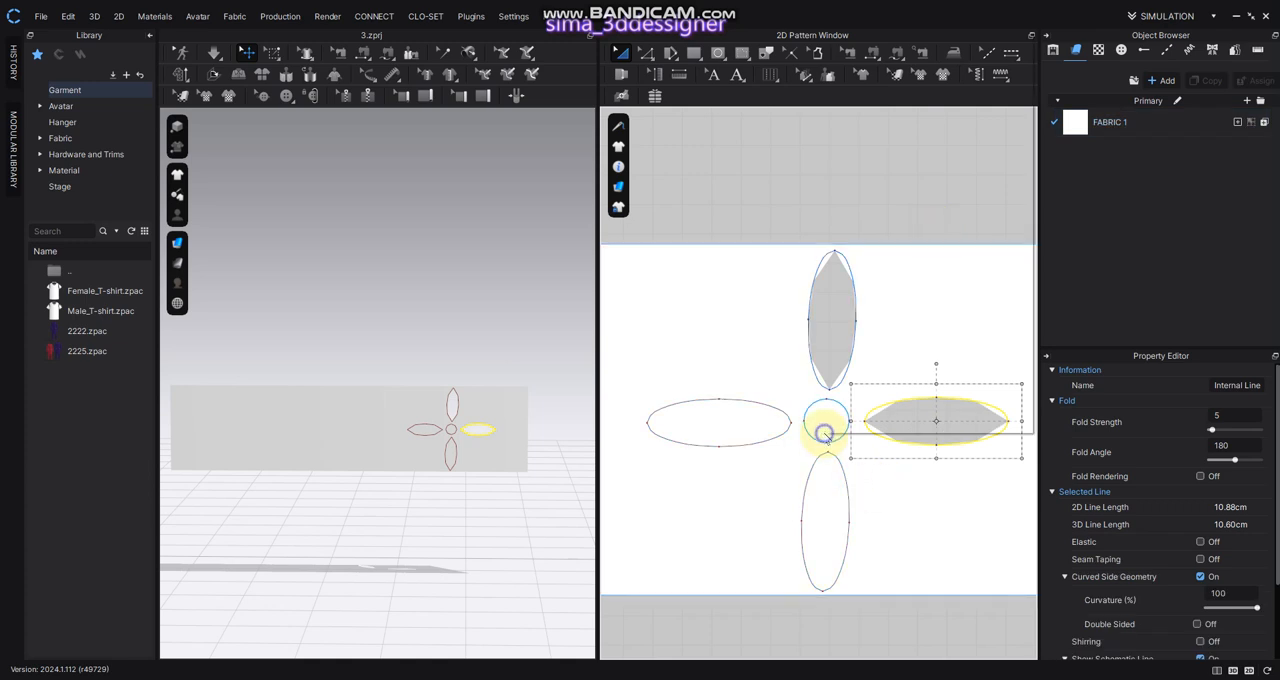
pyautogui.rightClick(823, 428)
pyautogui.click(862, 251)
# Convert the lower petal and the left petal of the flower to holes
pyautogui.click(829, 528)
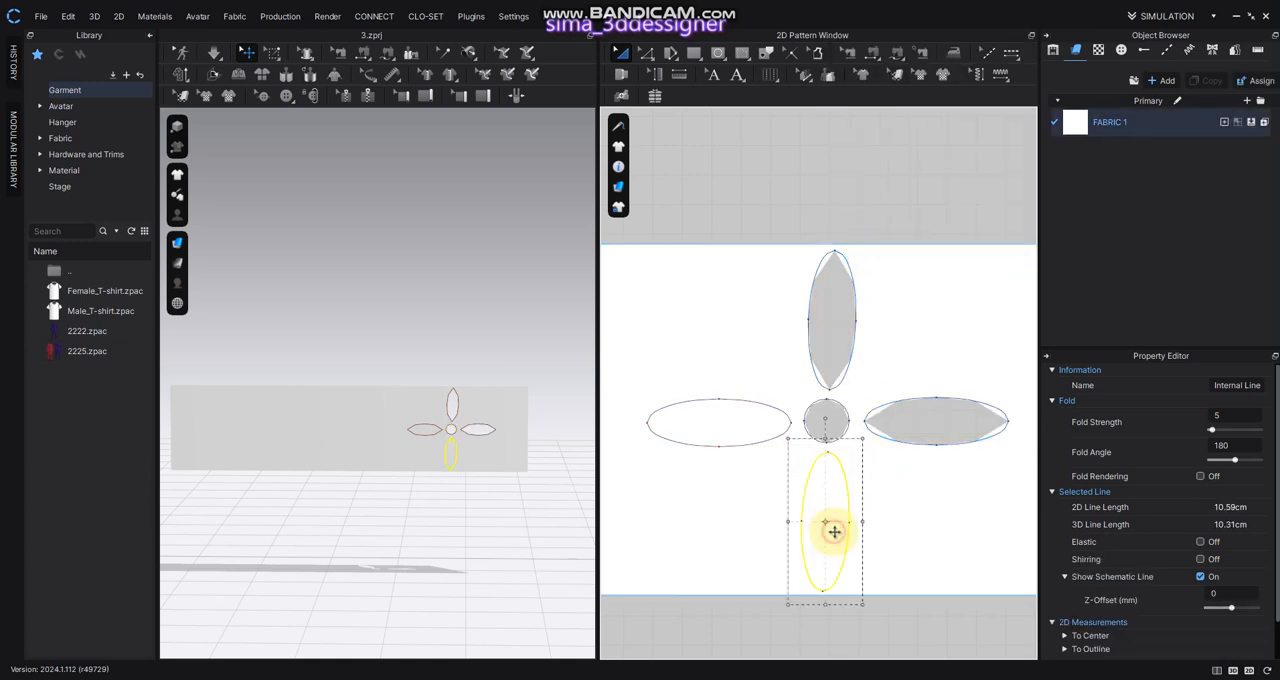
pyautogui.rightClick(830, 525)
pyautogui.click(879, 350)
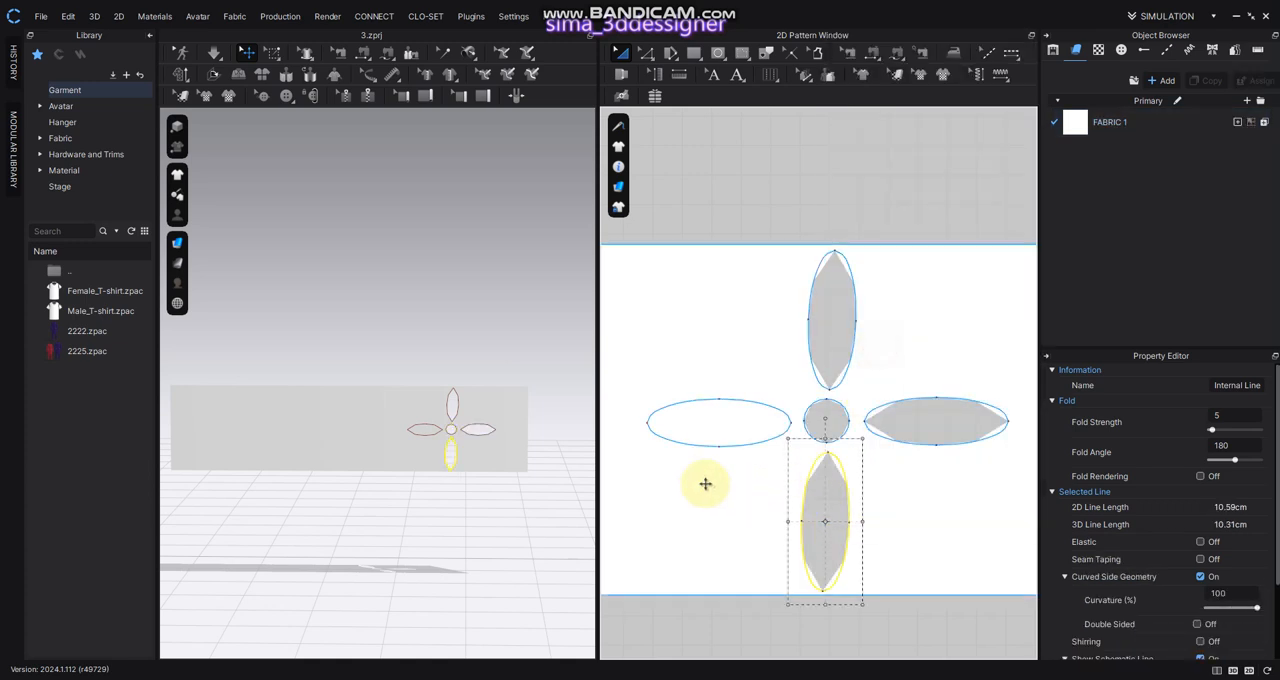
pyautogui.click(704, 420)
pyautogui.rightClick(703, 419)
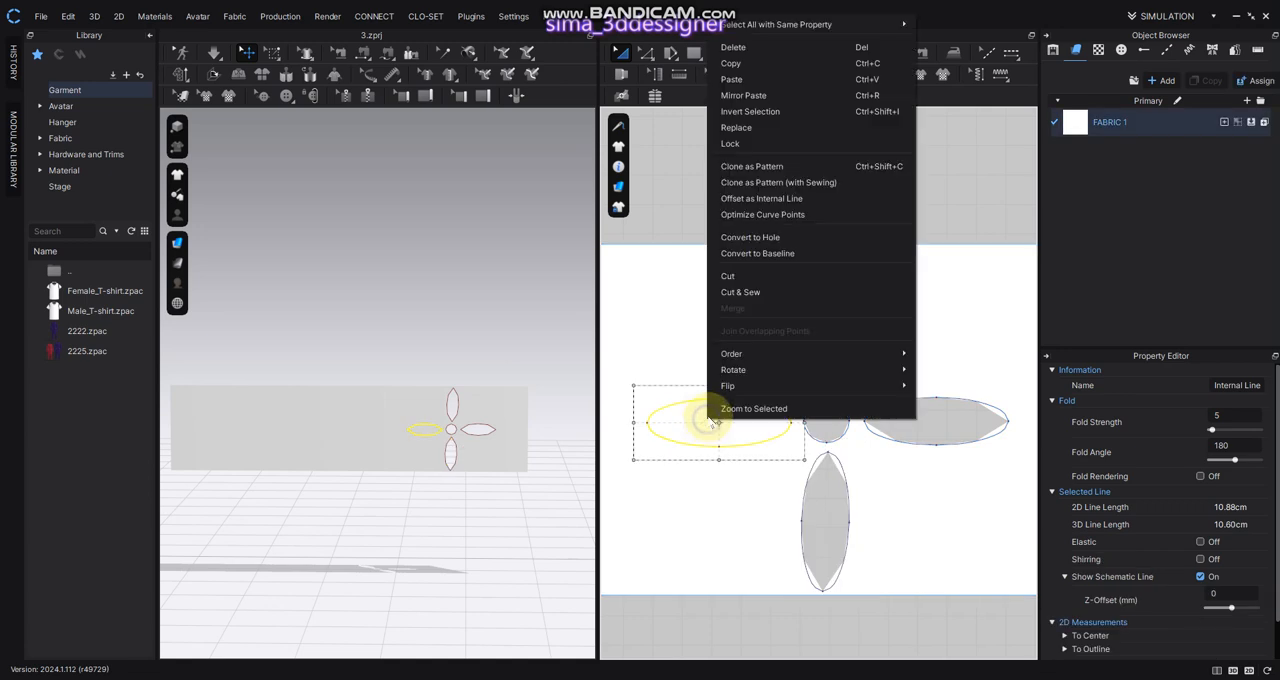
pyautogui.click(748, 237)
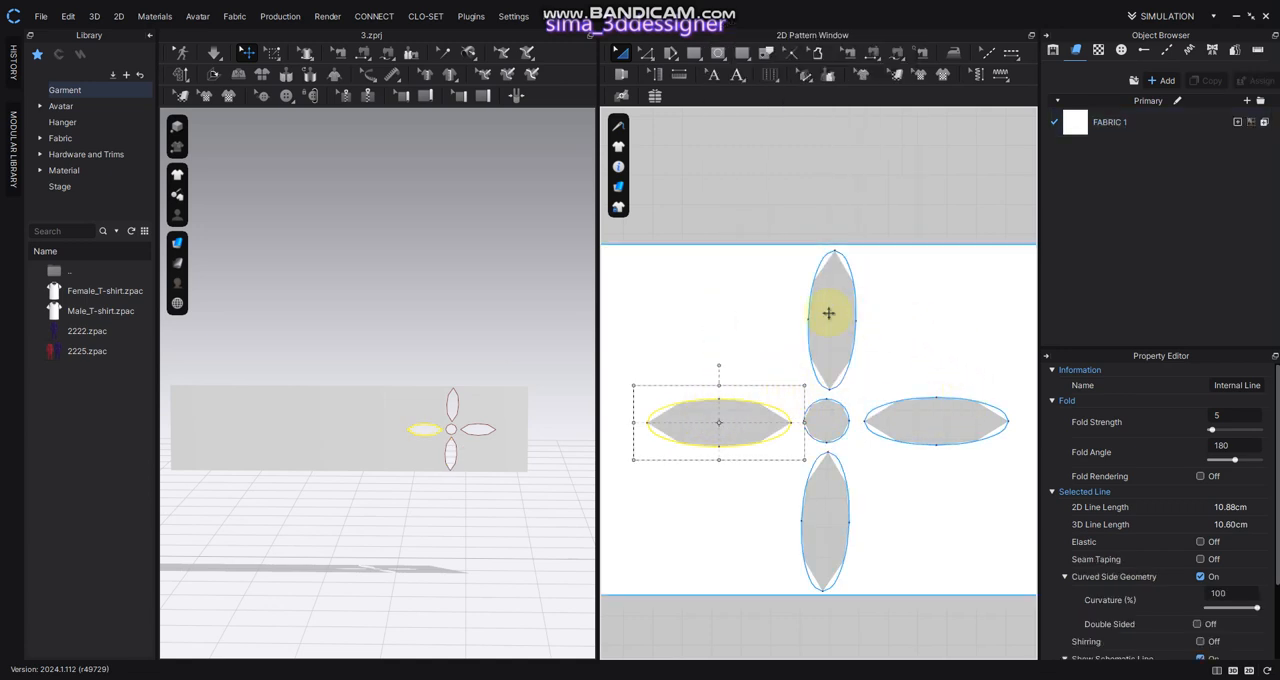
# Start topstitching line segments and set the default topstitch's stitch shape to Bartack
pyautogui.click(1006, 57)
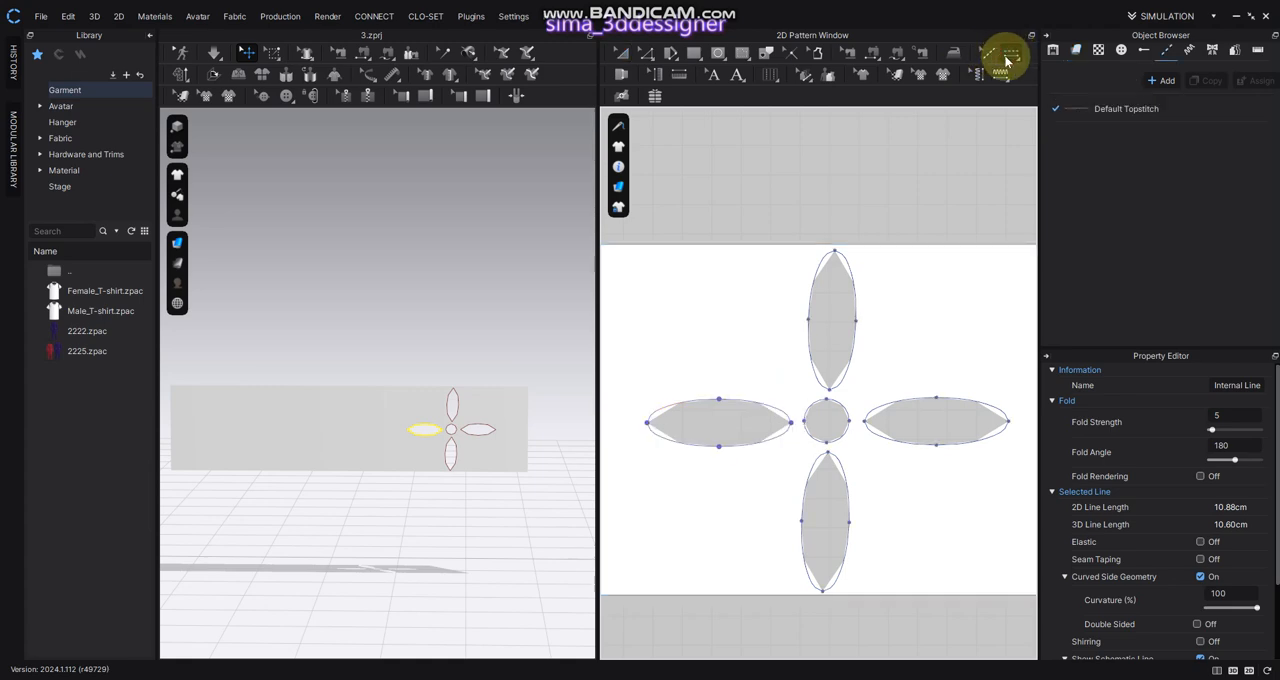
pyautogui.click(1094, 106)
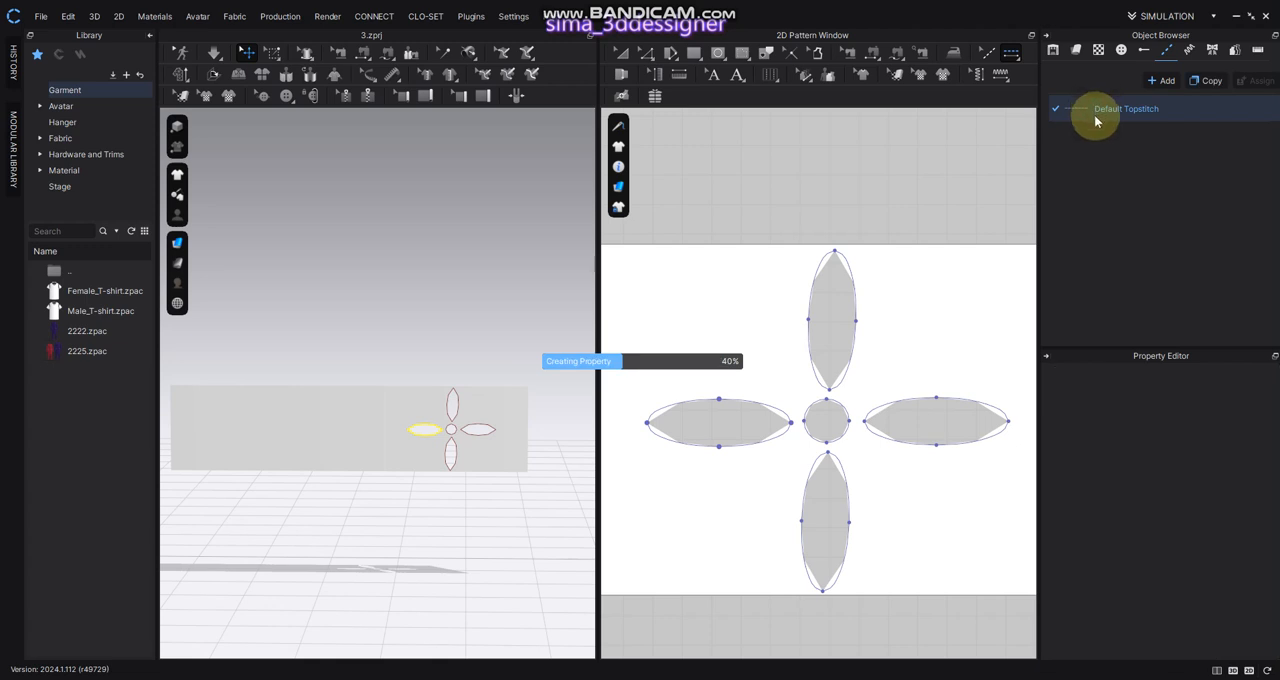
pyautogui.scroll(-1, 1248, 485)
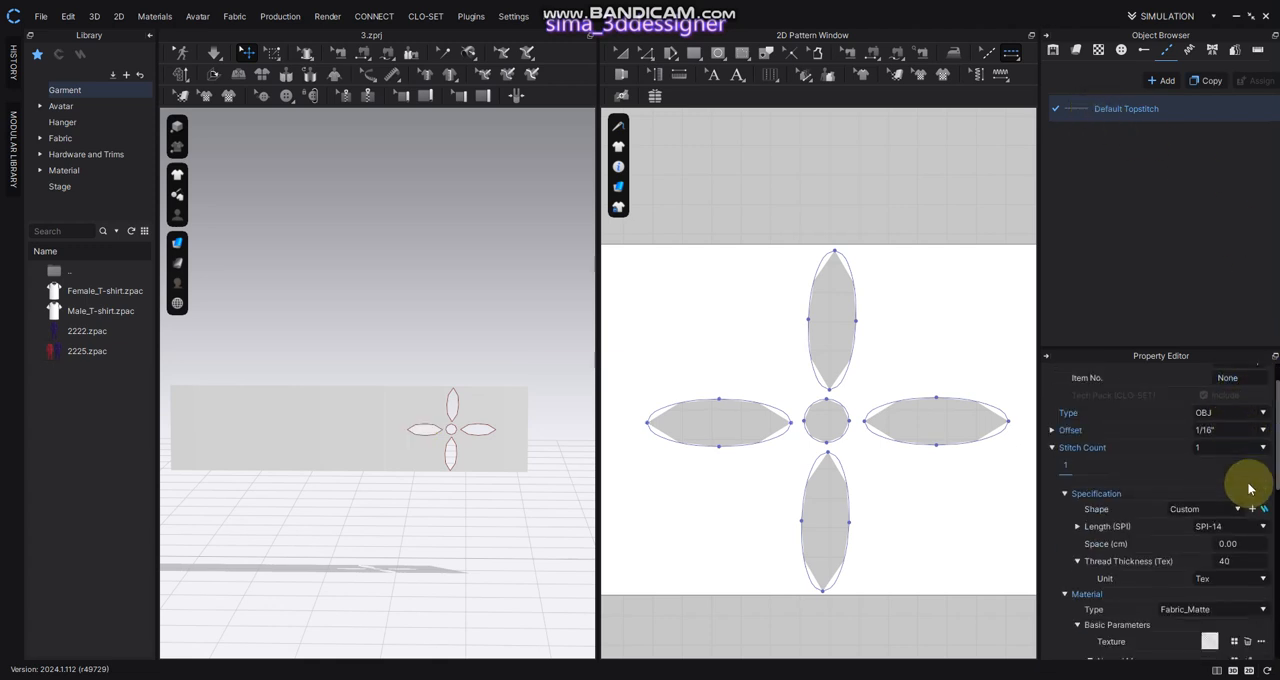
pyautogui.scroll(-1, 1240, 485)
pyautogui.click(1234, 469)
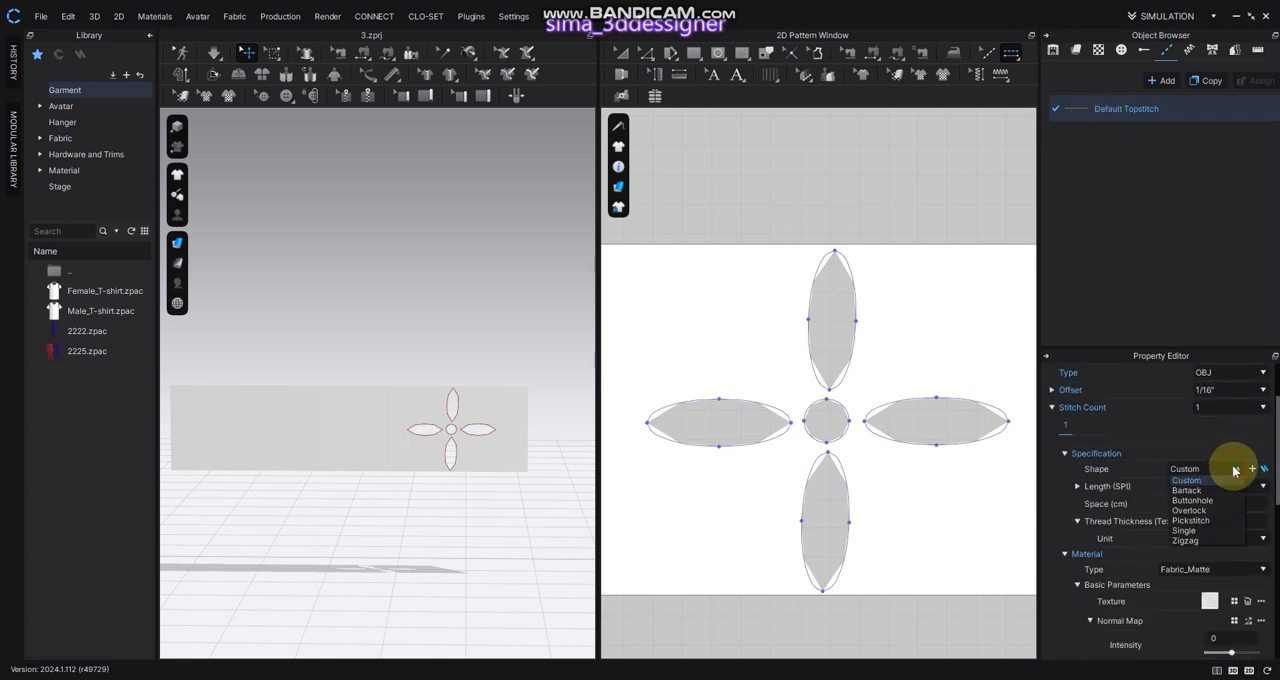
pyautogui.click(1232, 491)
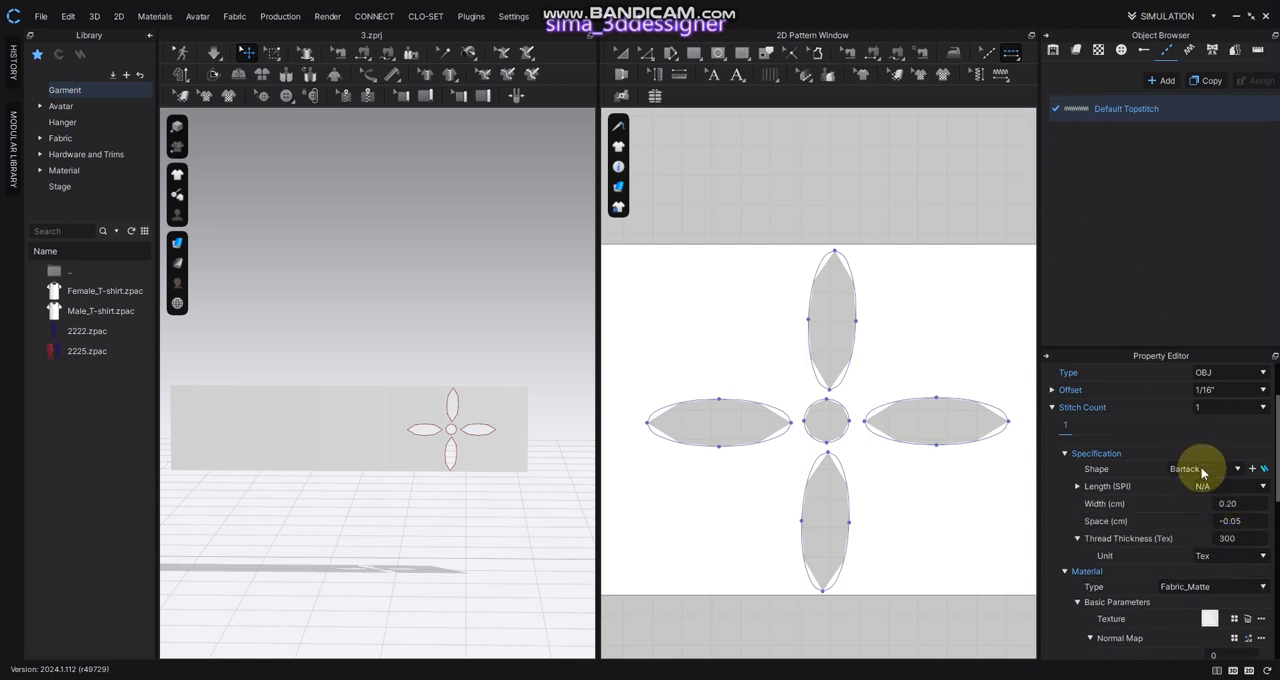
# Try the Overlock and Single stitch shapes on the default topstitch and settle on Zigzag
pyautogui.click(1202, 472)
pyautogui.click(1198, 514)
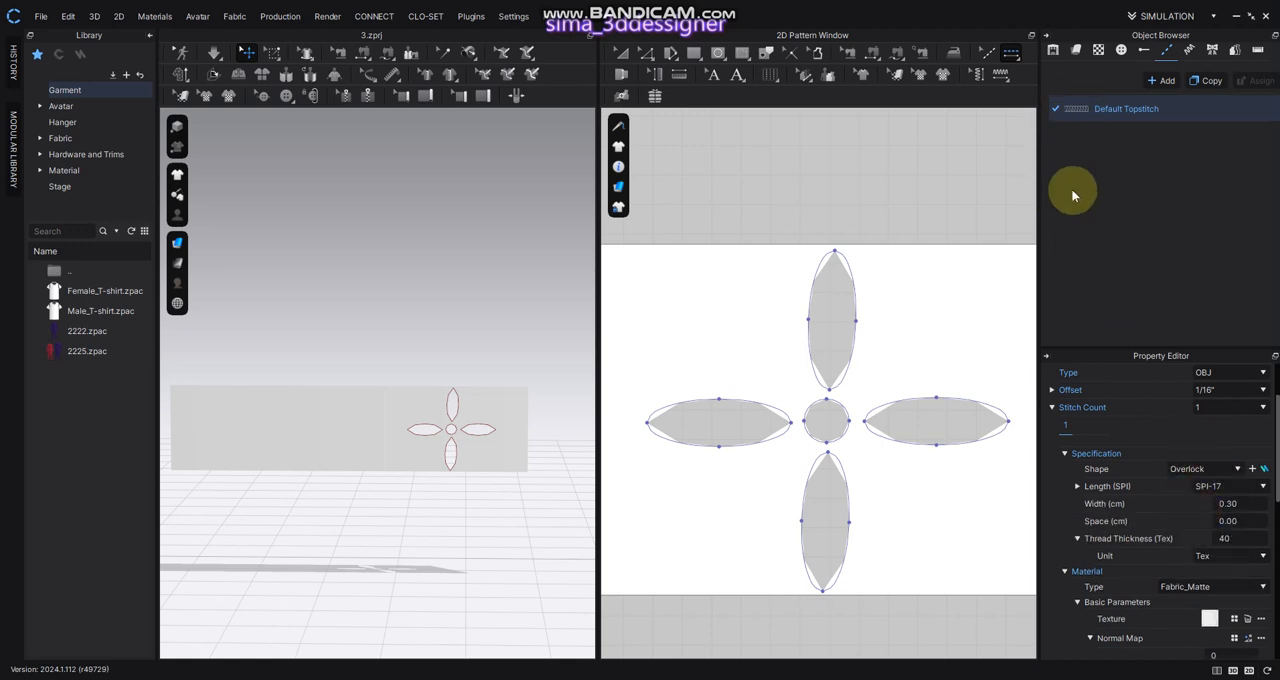
pyautogui.click(1214, 471)
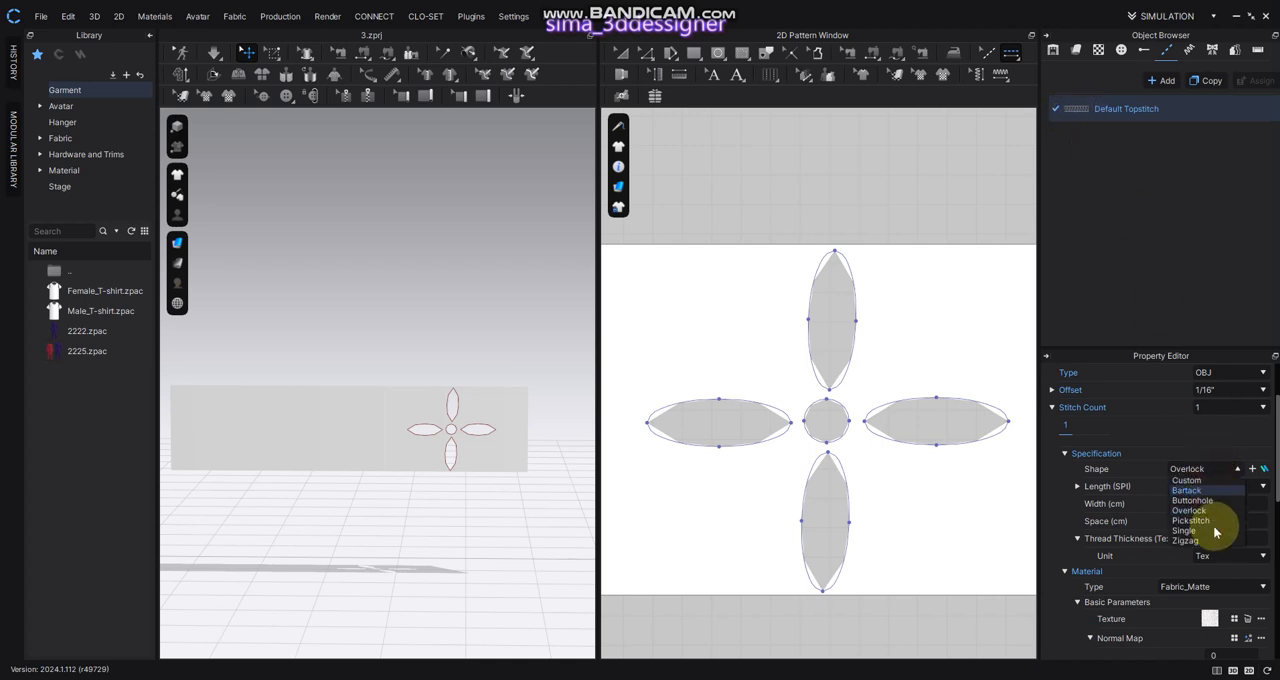
pyautogui.click(1213, 532)
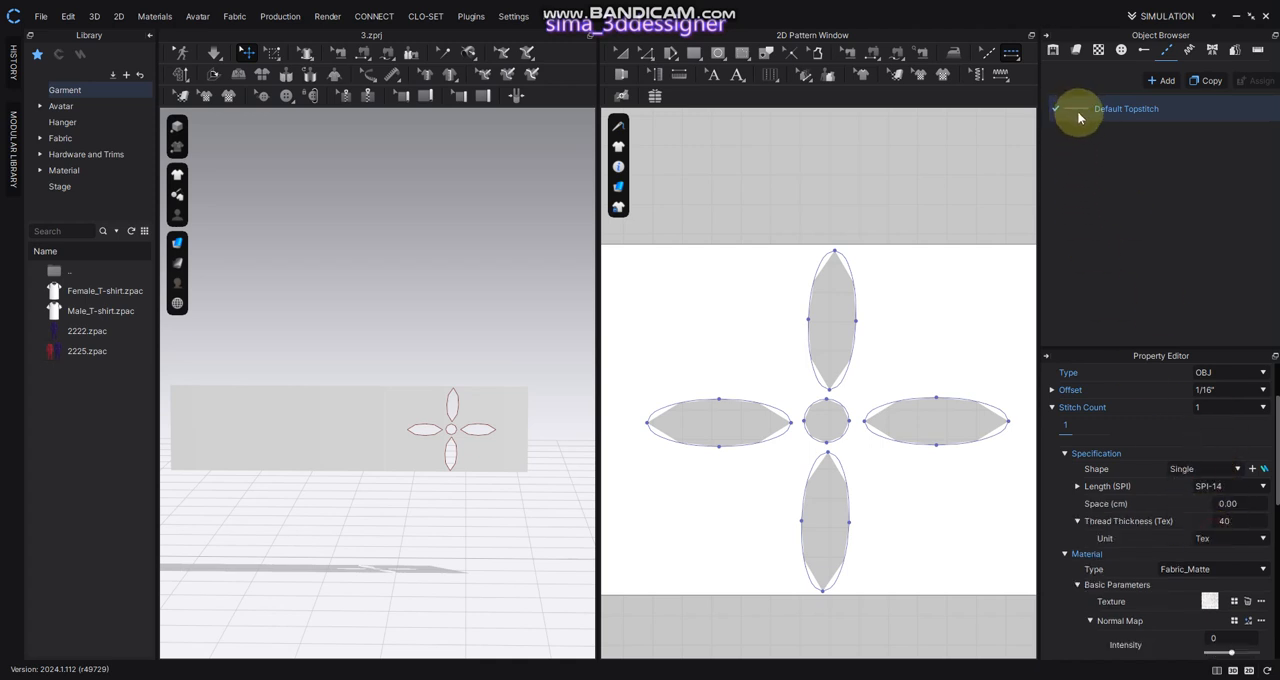
pyautogui.click(1211, 470)
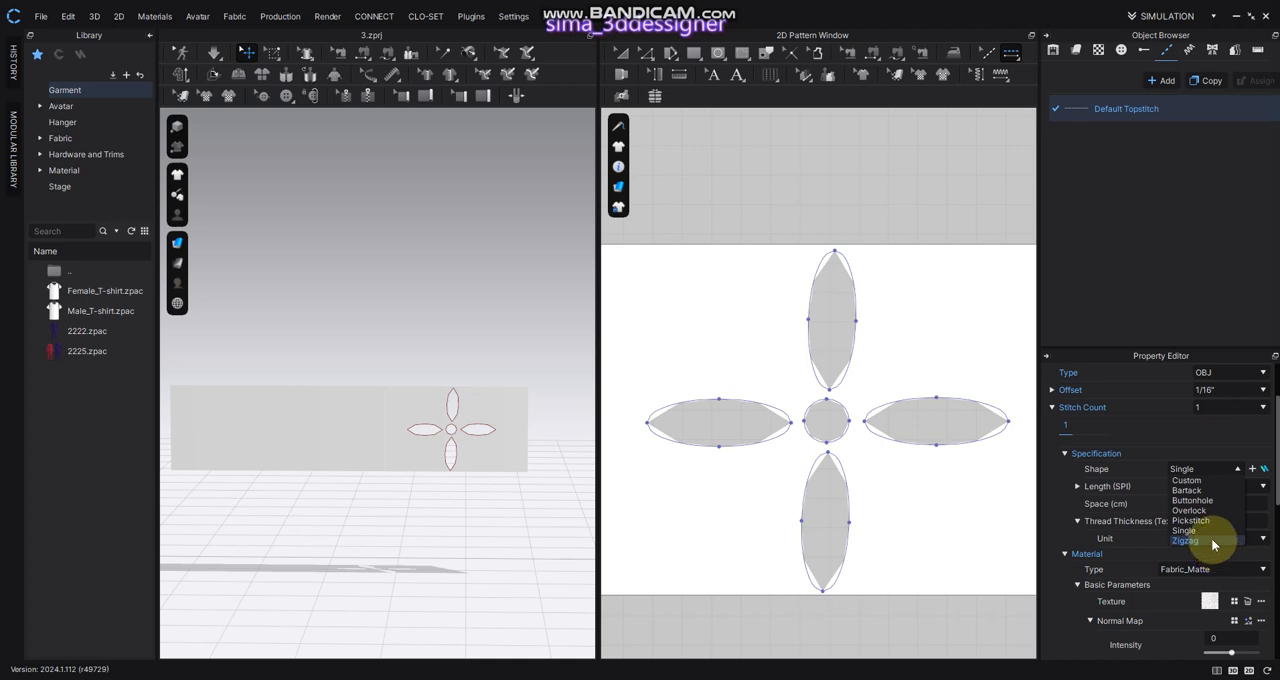
pyautogui.click(1211, 538)
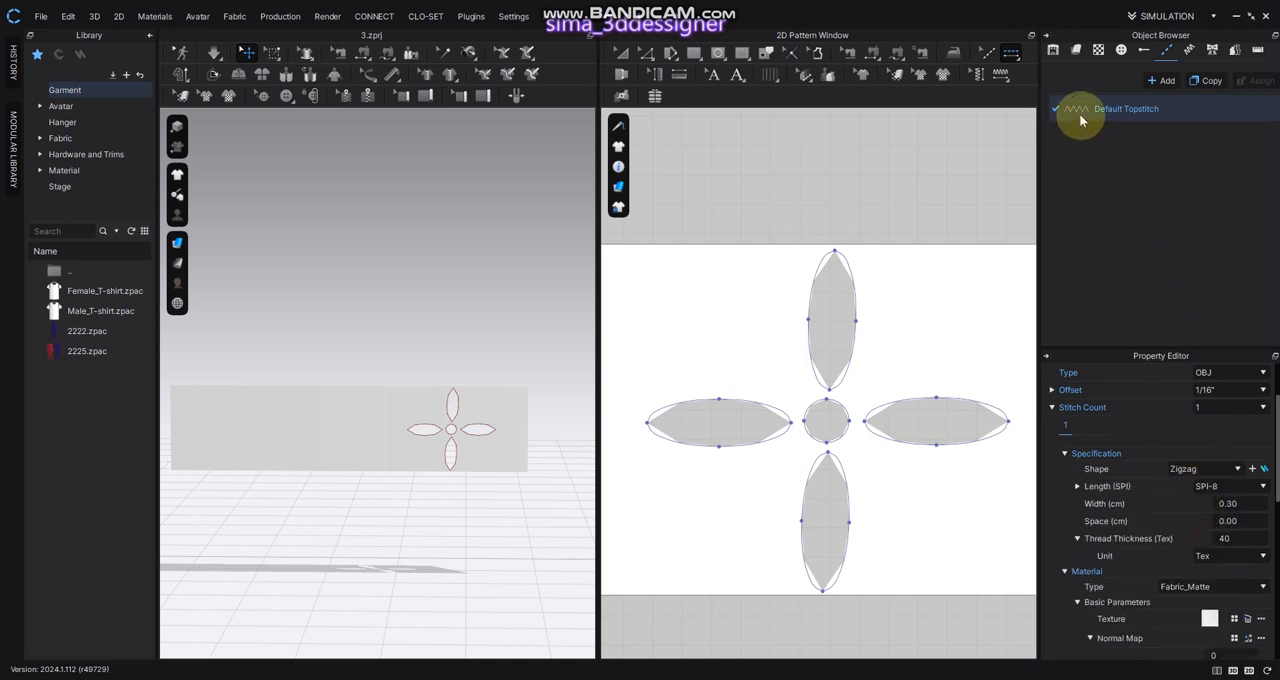
# Set the topstitch's normal map intensity to 100 and its material type to Fabric_Silk/Satin
pyautogui.scroll(-1, 1263, 523)
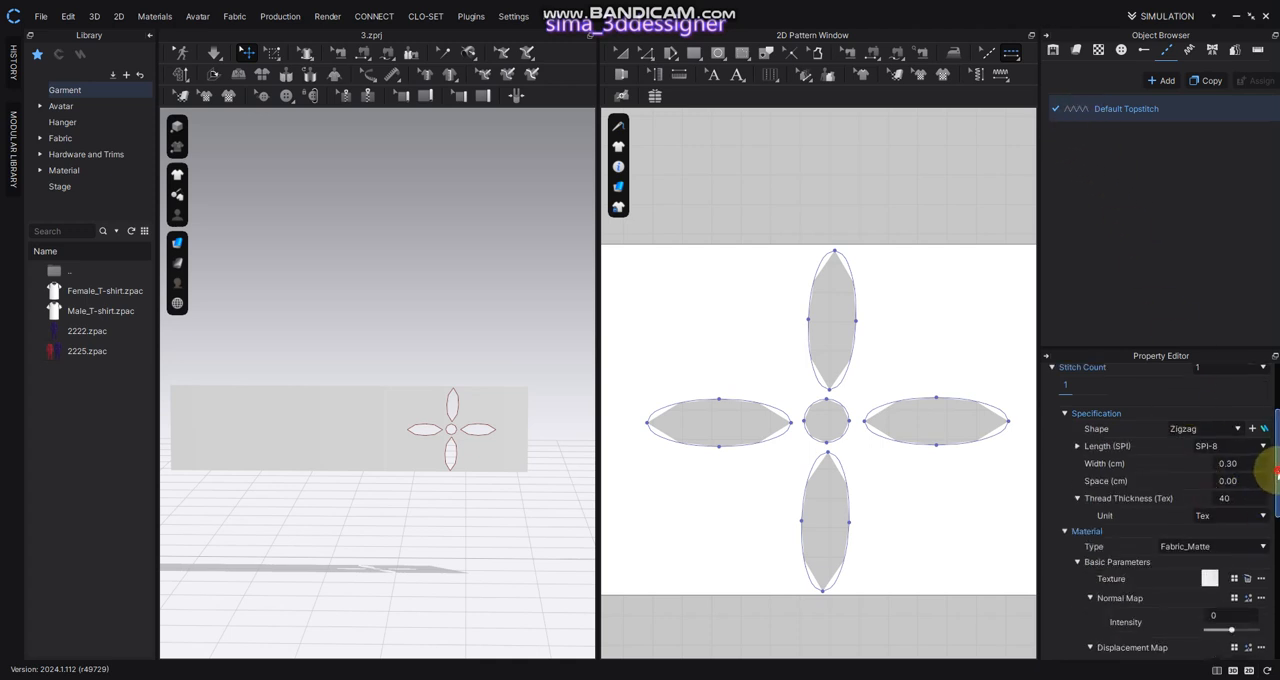
pyautogui.scroll(-1, 1276, 476)
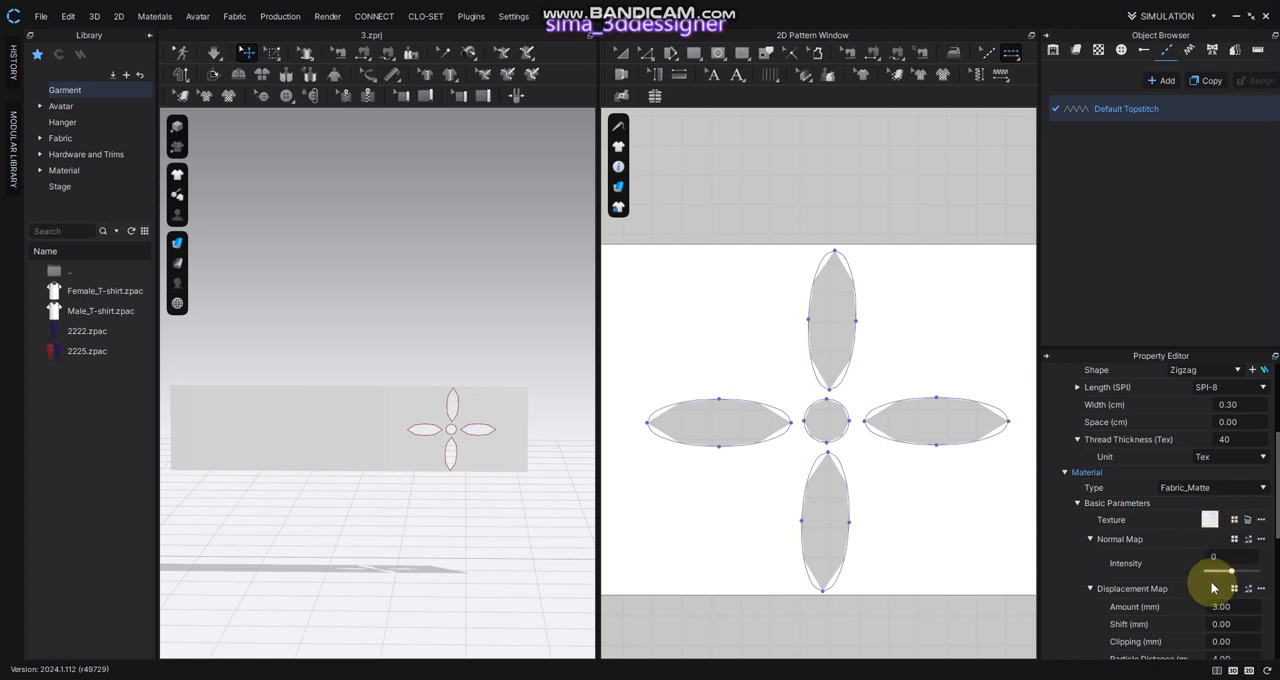
pyautogui.moveTo(1236, 575); pyautogui.dragTo(1258, 571)
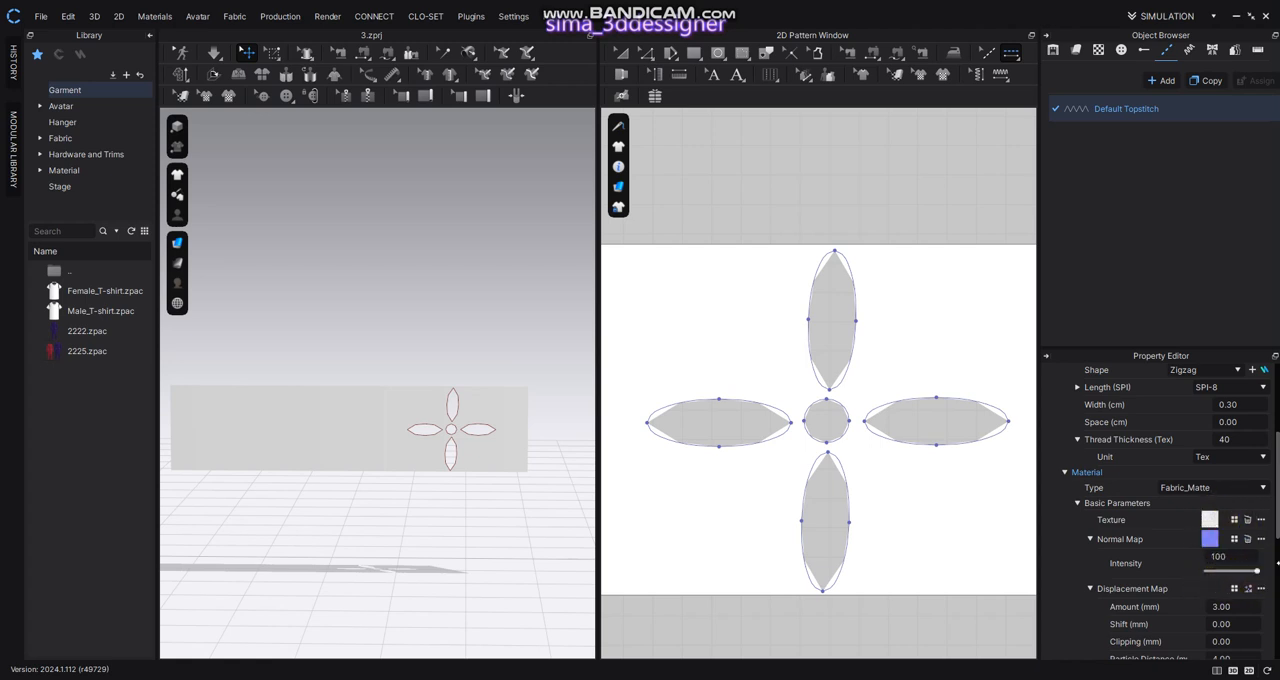
pyautogui.click(1224, 487)
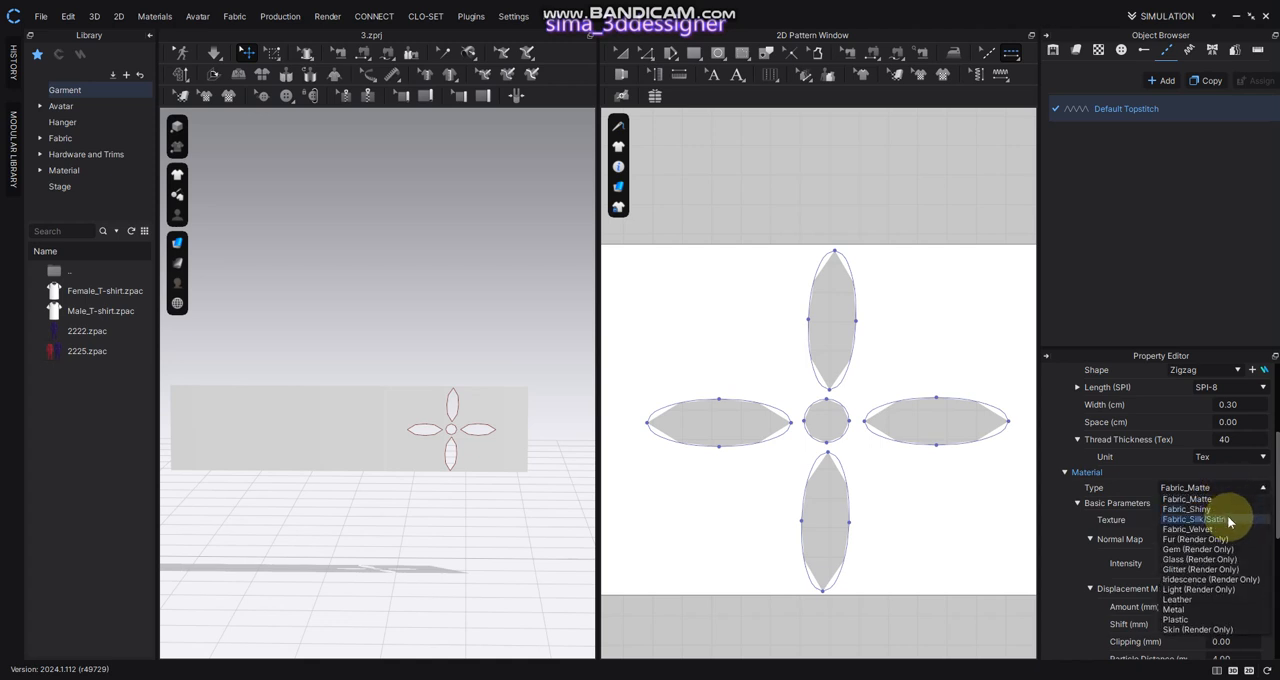
pyautogui.click(1227, 519)
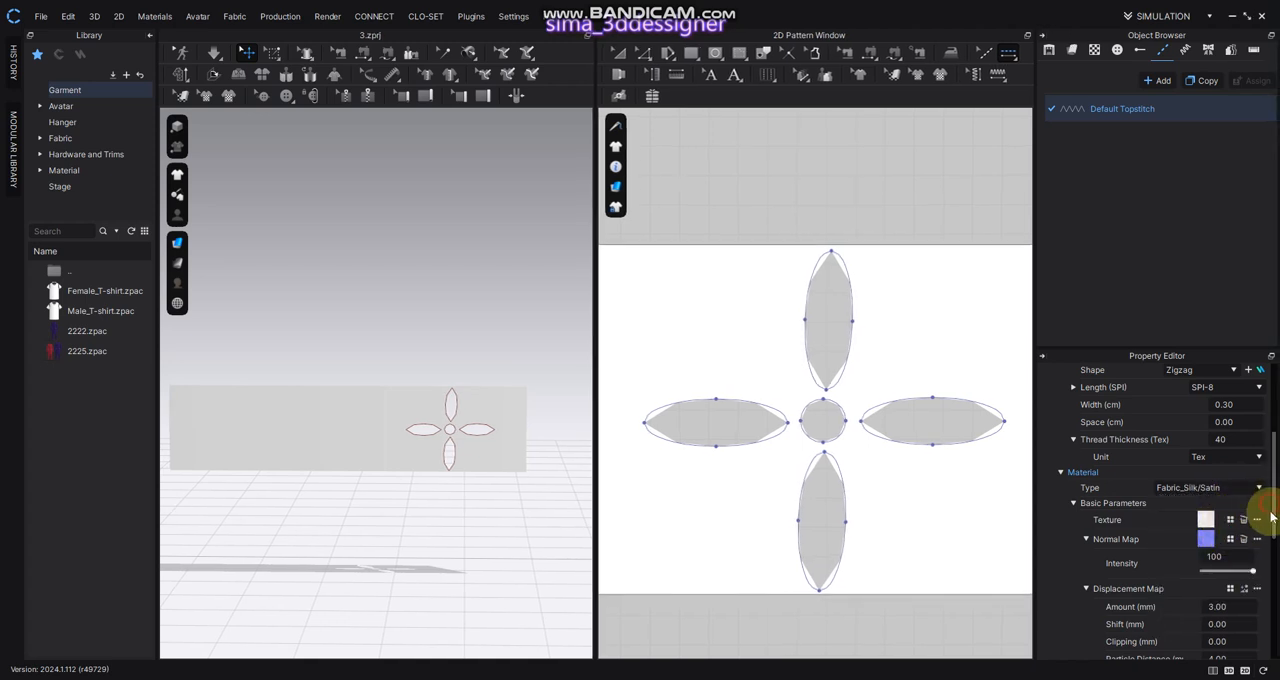
# Set the zigzag topstitch's material color to red D70707
pyautogui.moveTo(1271, 517); pyautogui.dragTo(1268, 600)
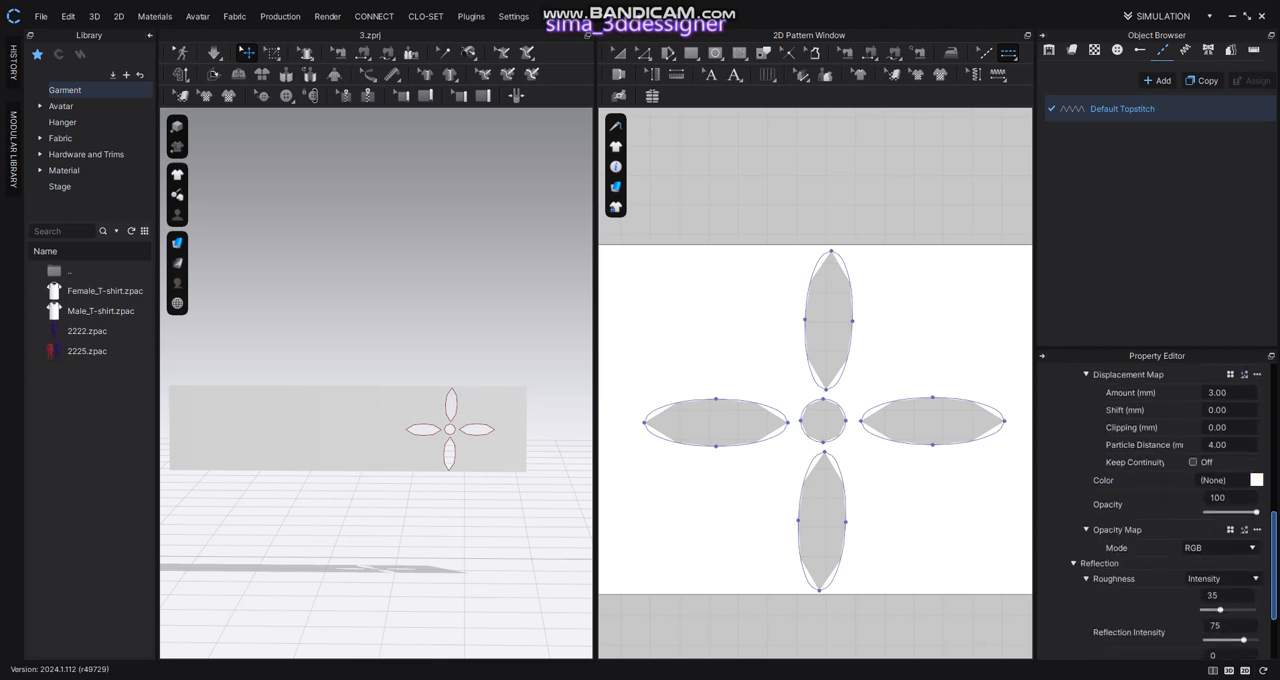
pyautogui.click(1256, 479)
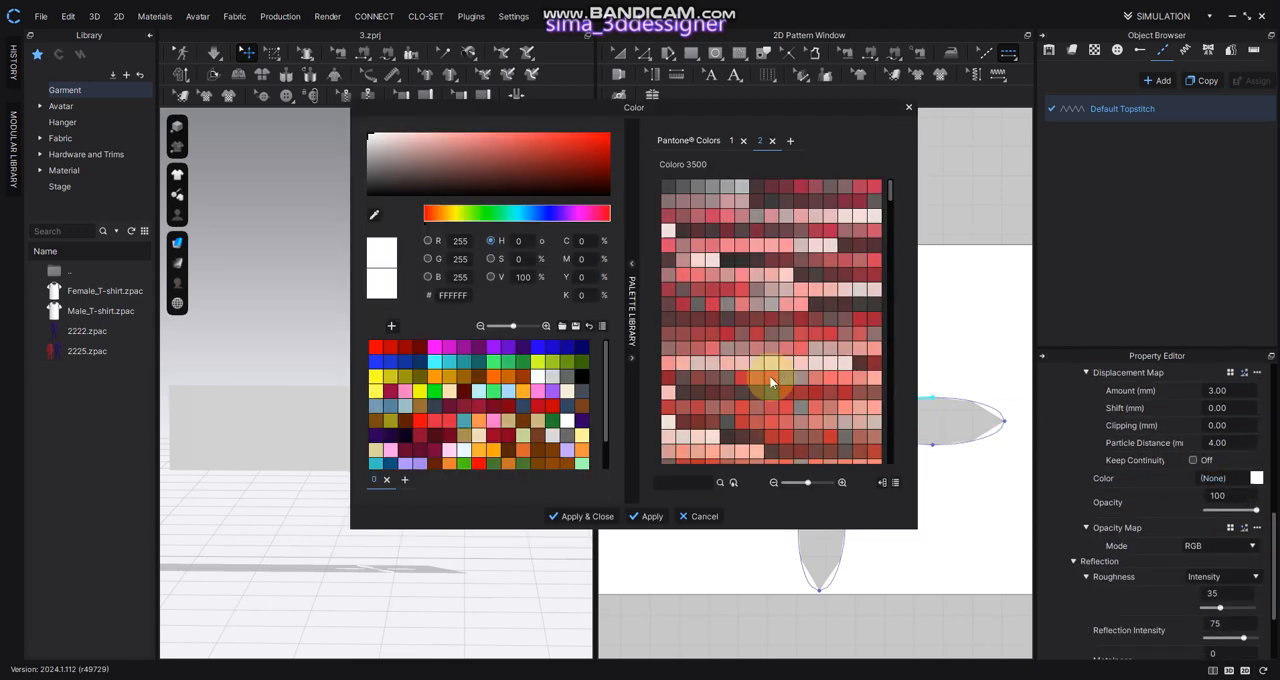
pyautogui.click(602, 143)
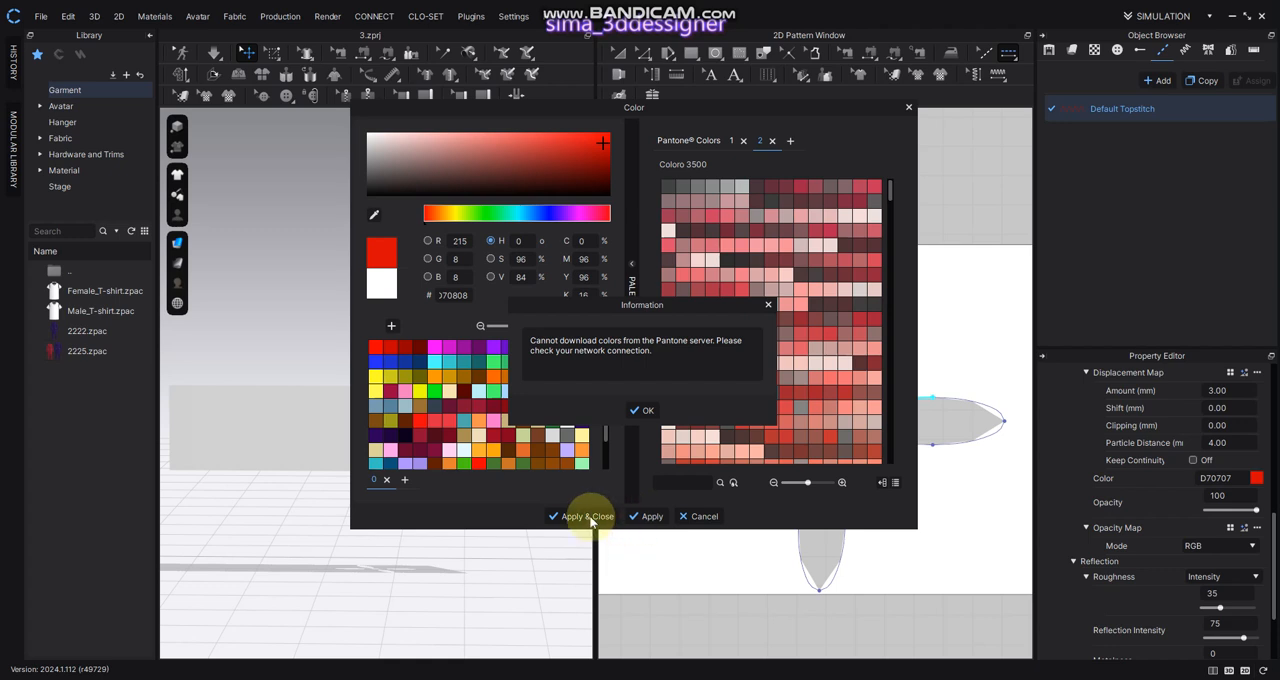
pyautogui.click(632, 418)
pyautogui.click(580, 516)
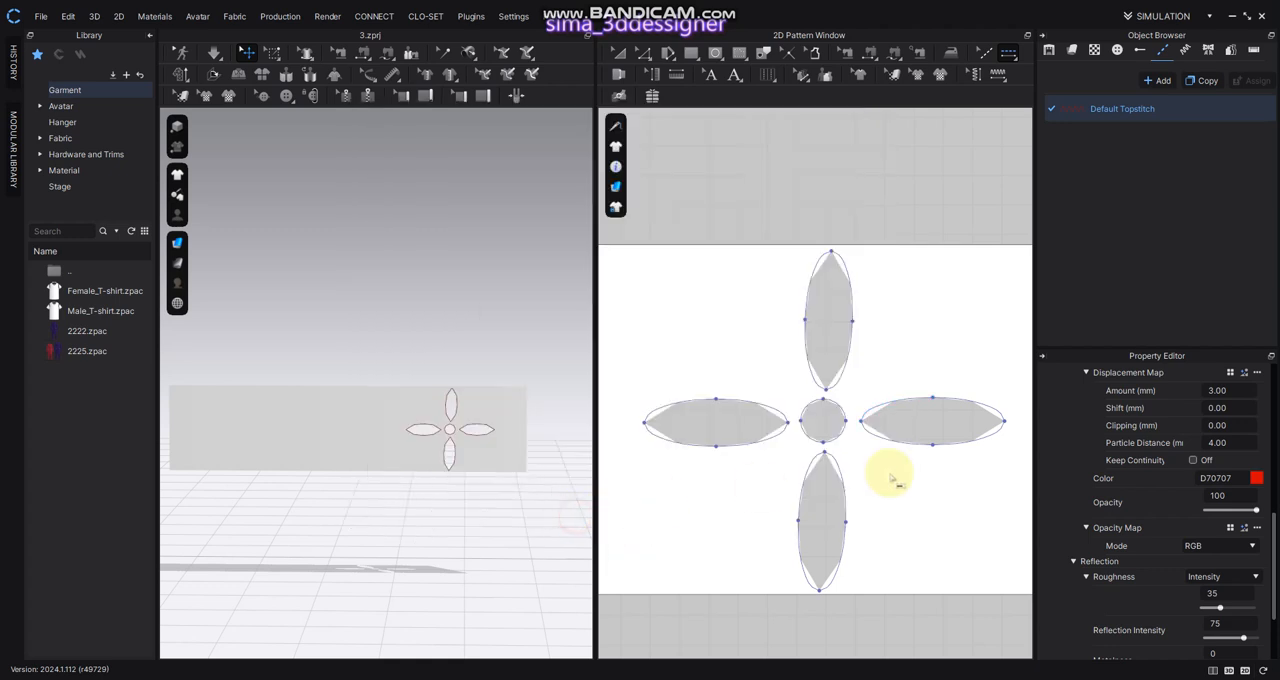
# Topstitch the circle, both side petals, the whole upper petal, the inner half of the lower petal and the rectangle's upper edge
pyautogui.scroll(1, 1214, 554)
pyautogui.scroll(2, 1214, 554)
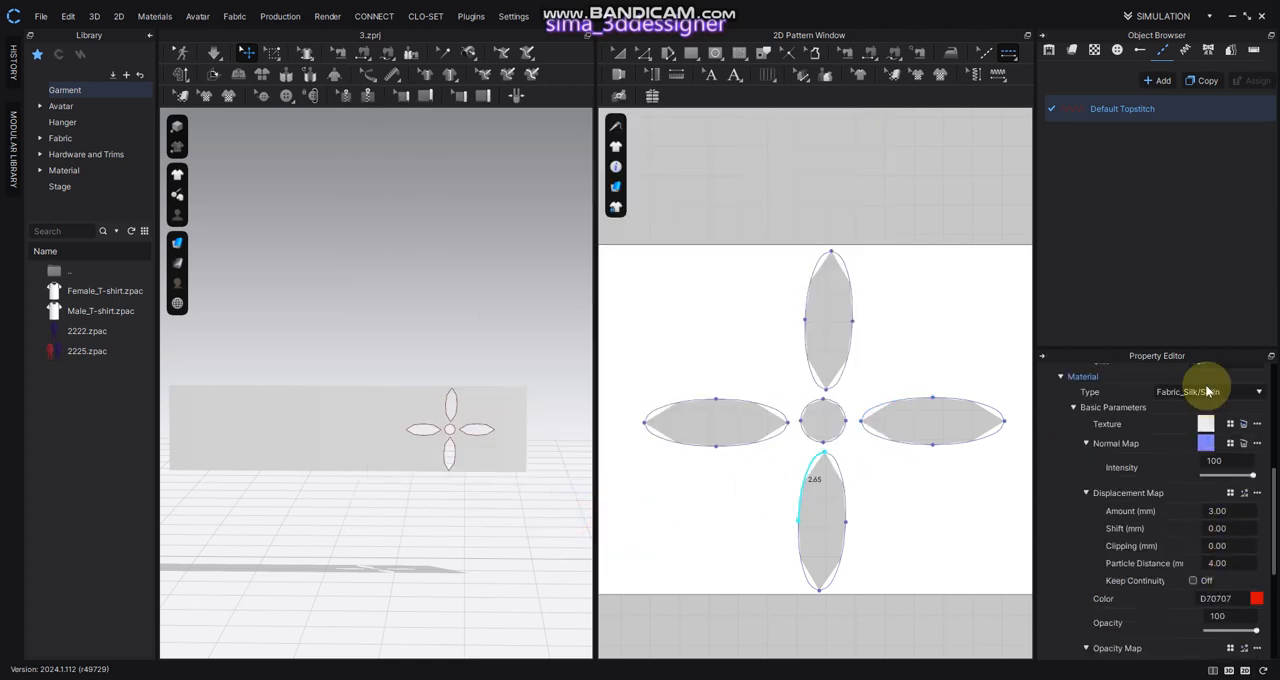
pyautogui.scroll(-5, 1236, 470)
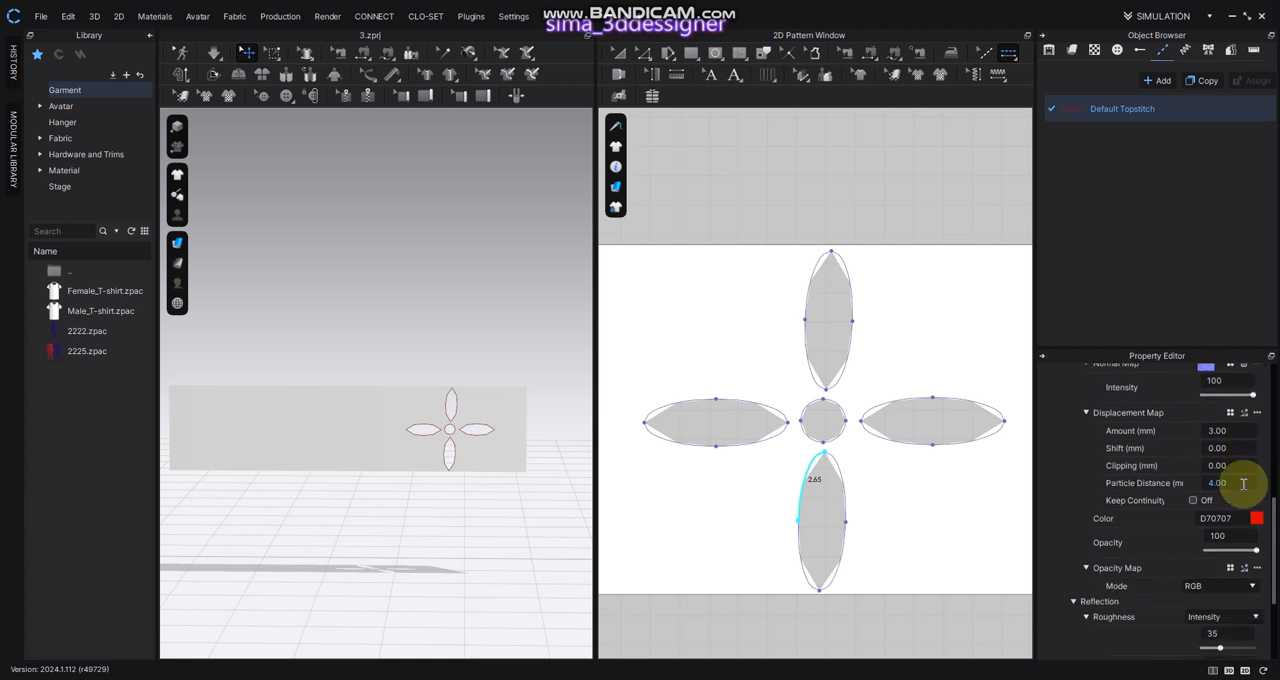
pyautogui.scroll(-1, 1234, 545)
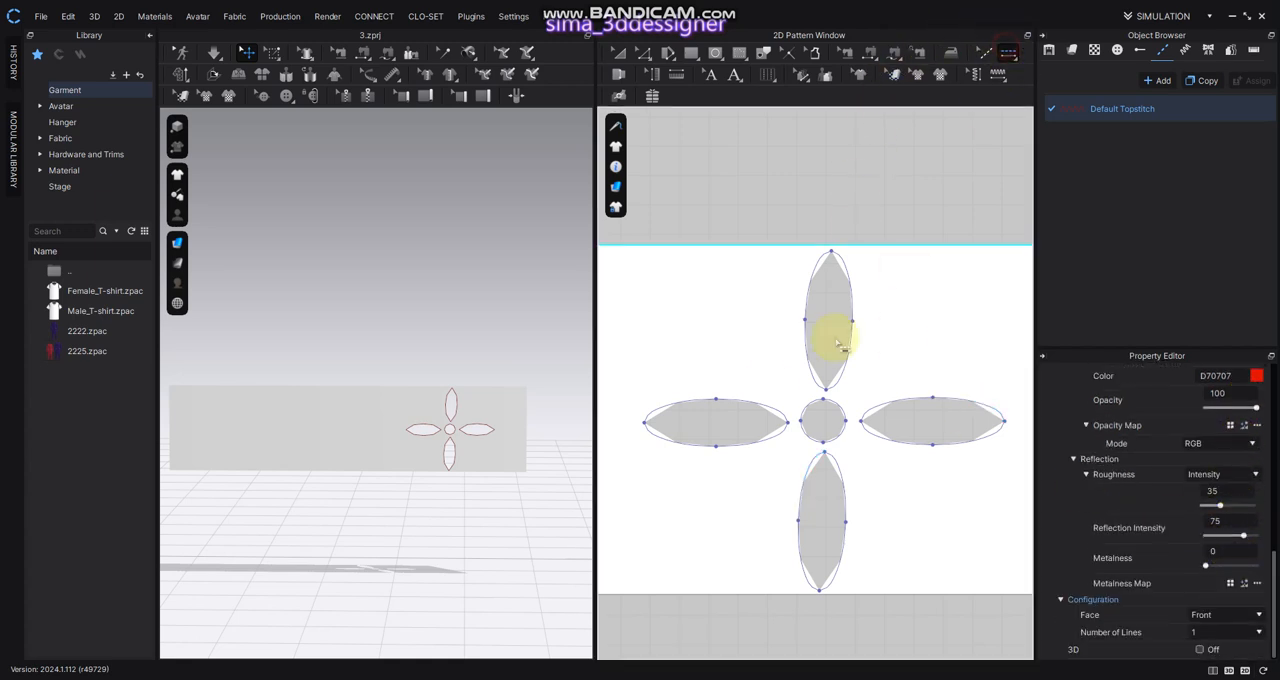
pyautogui.moveTo(626, 291); pyautogui.dragTo(1006, 580)
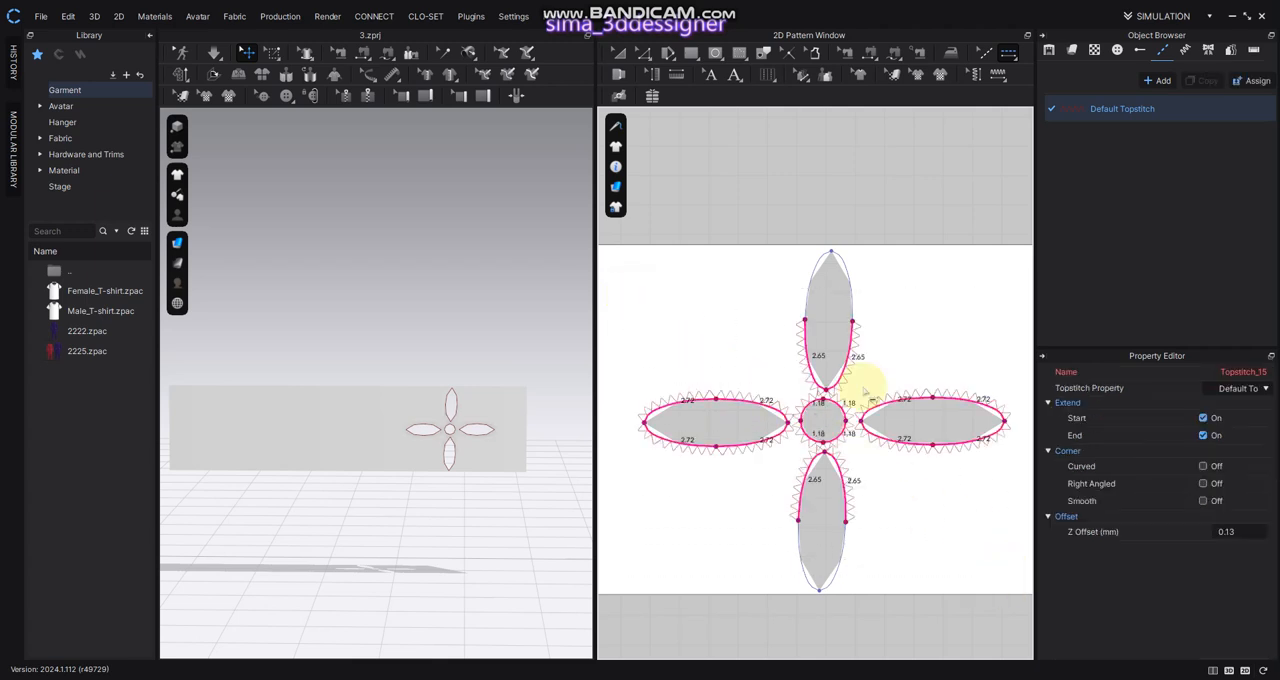
pyautogui.click(778, 250)
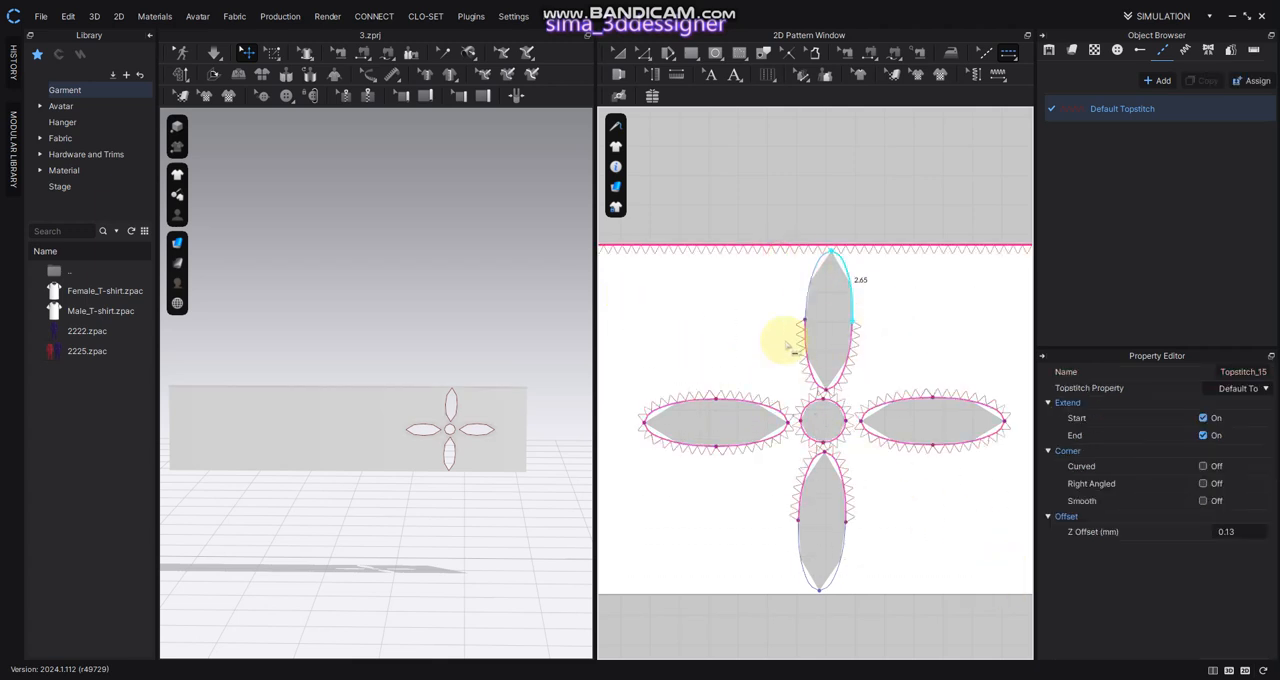
pyautogui.click(815, 296)
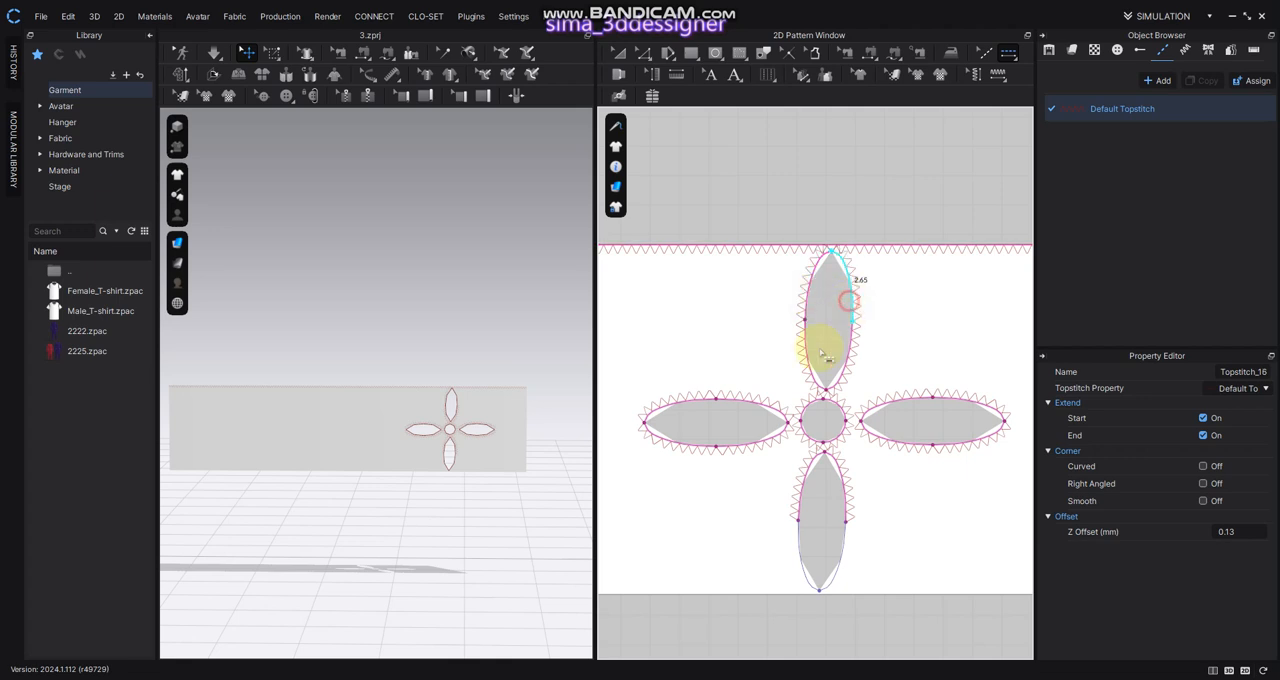
# Topstitch the outer half of the lower petal to complete the stitching around the flower
pyautogui.scroll(6, 432, 500)
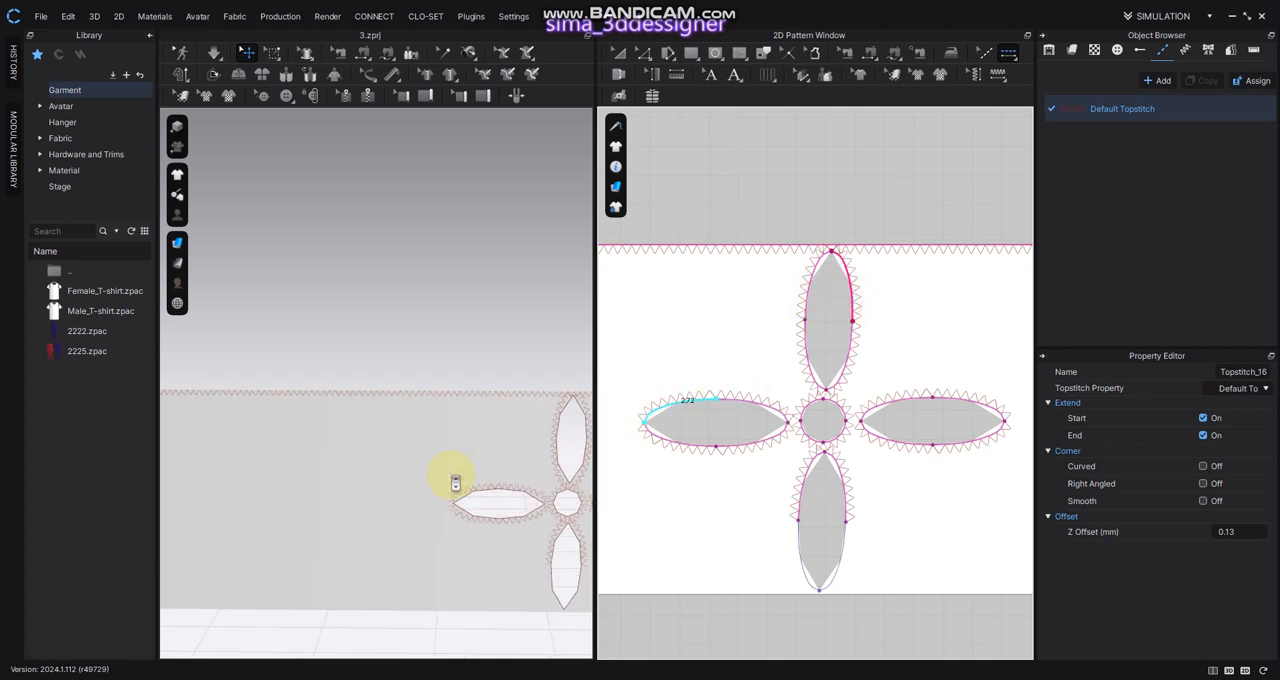
pyautogui.moveTo(566, 528); pyautogui.dragTo(389, 371, button='middle')
pyautogui.scroll(6, 380, 488)
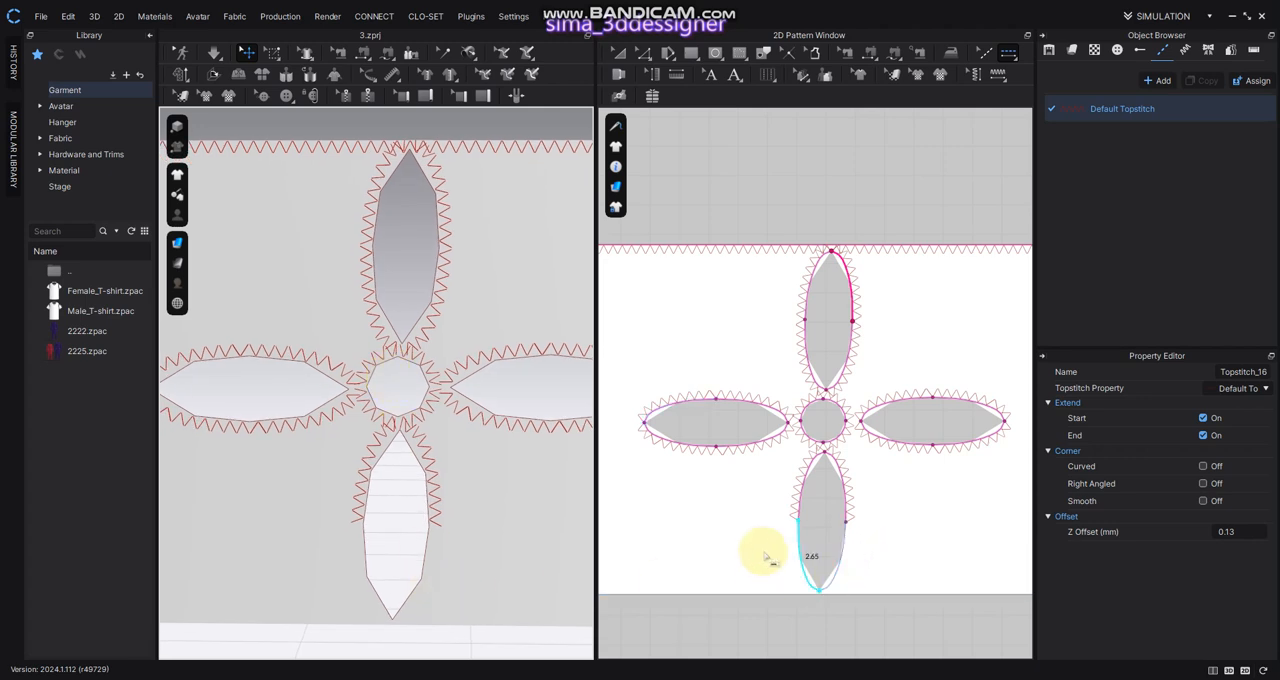
pyautogui.click(796, 546)
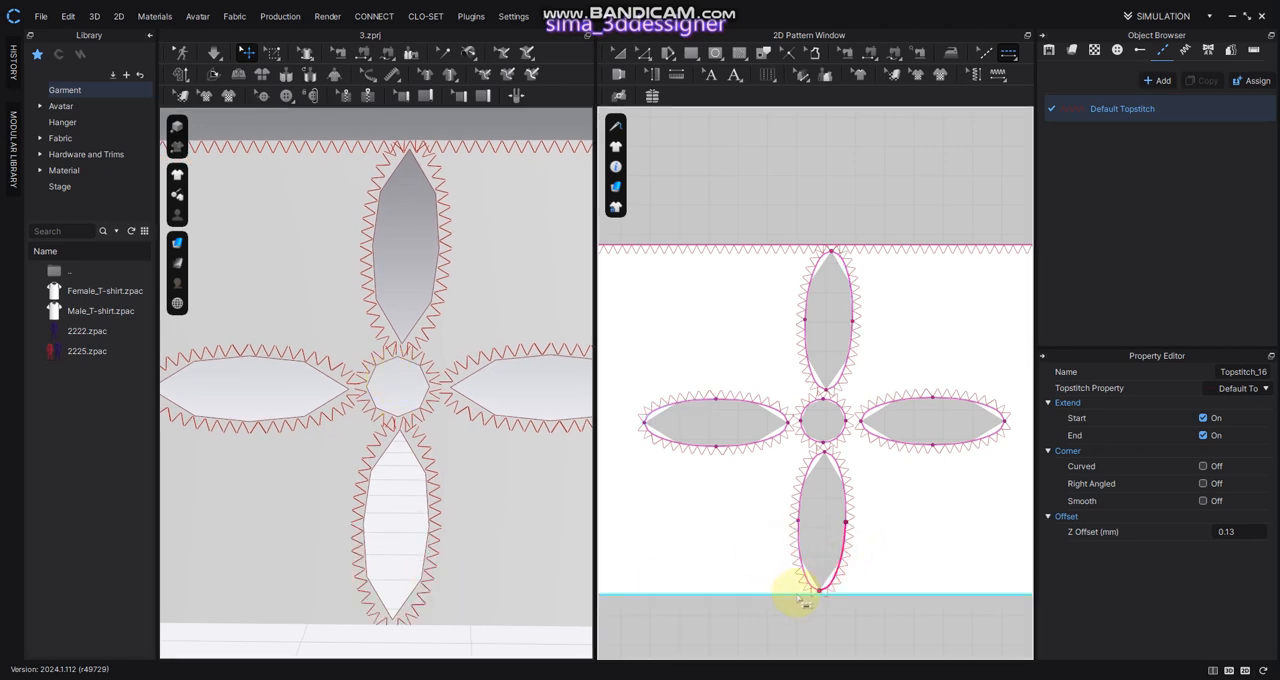
# Set the default topstitch's material type to Fabric_Shiny
pyautogui.click(1066, 109)
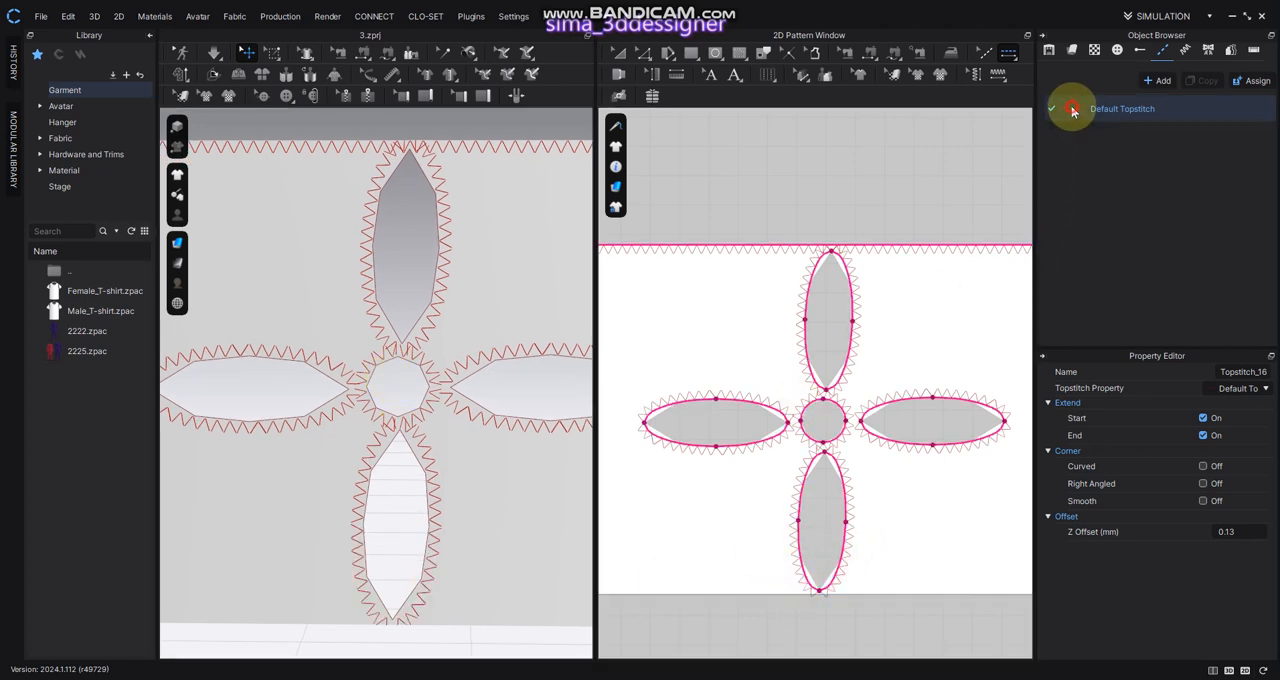
pyautogui.scroll(3, 1252, 450)
pyautogui.scroll(2, 1255, 478)
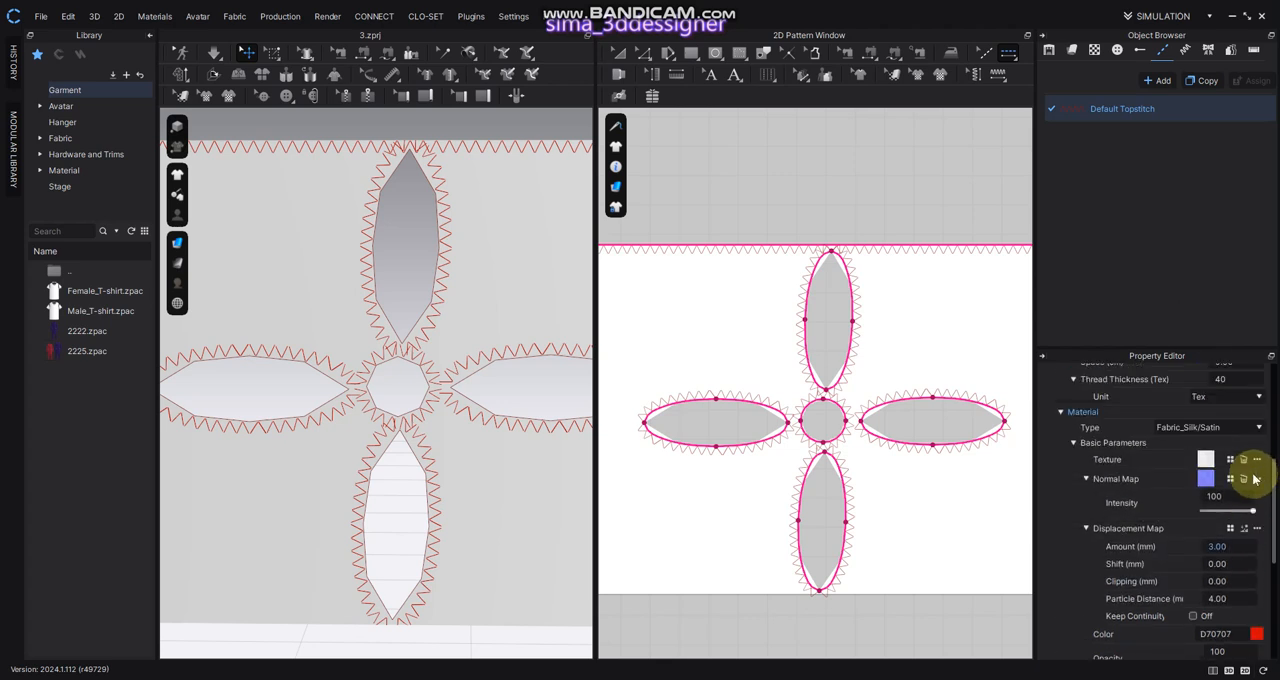
pyautogui.click(1199, 432)
pyautogui.click(1199, 432)
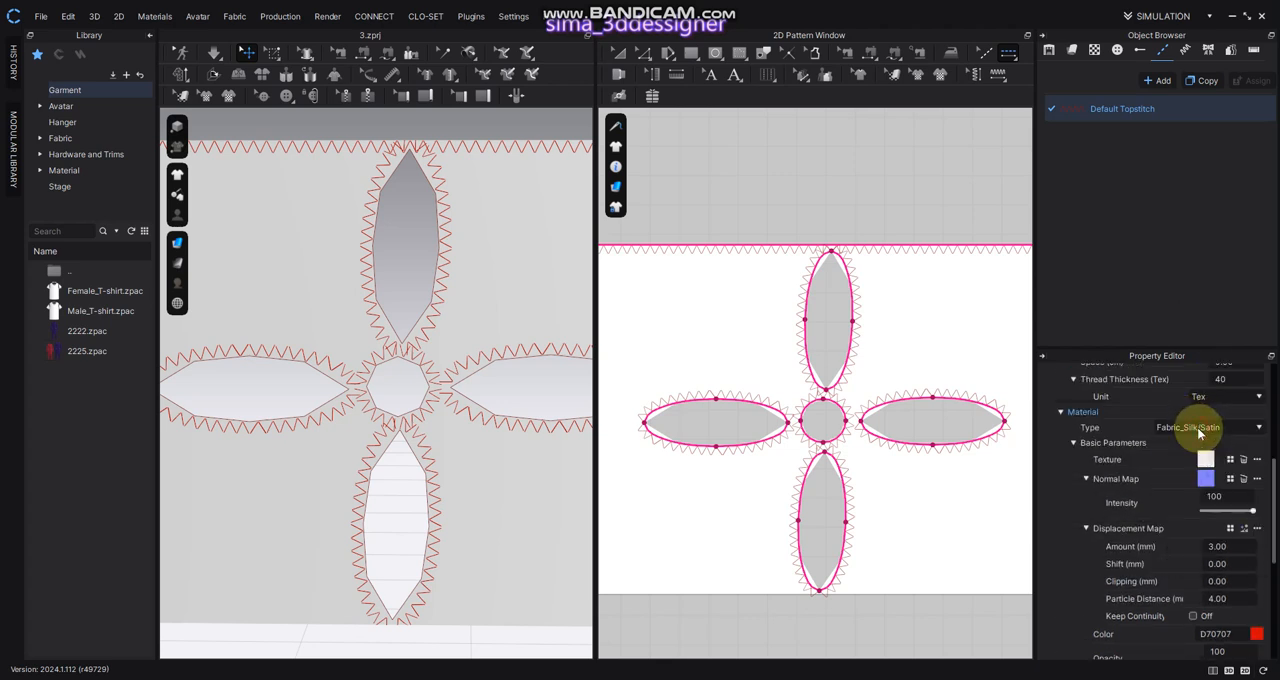
pyautogui.click(1200, 433)
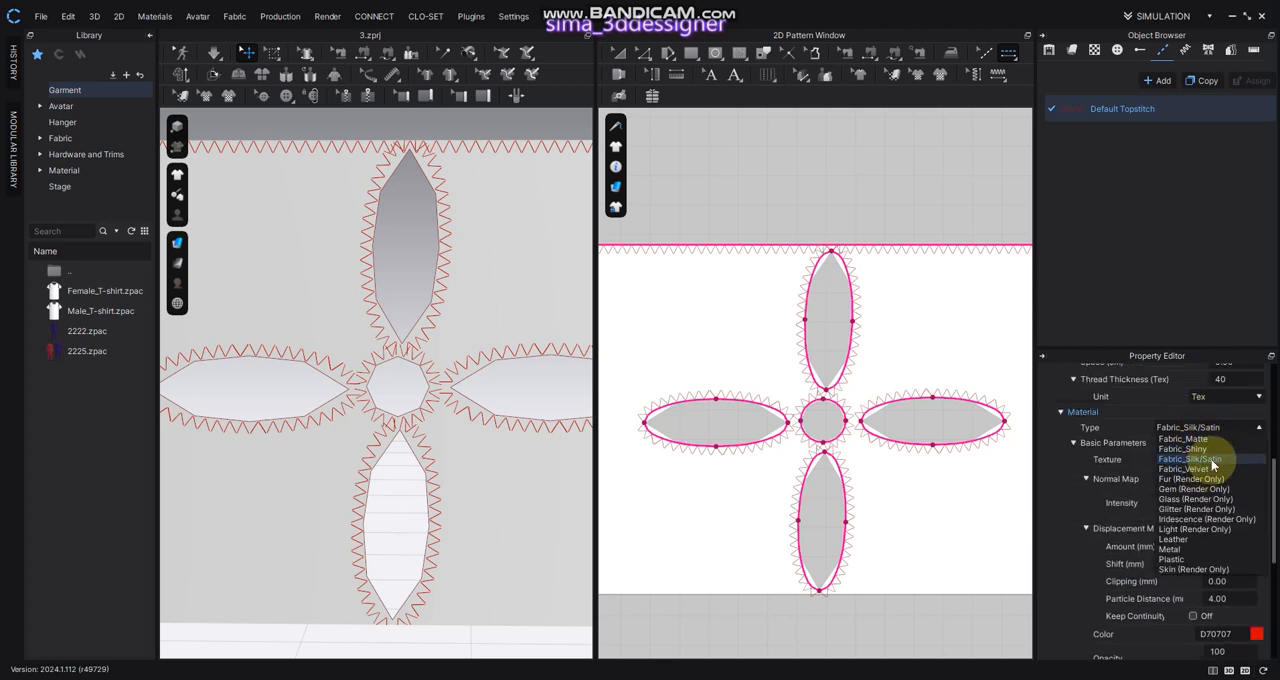
pyautogui.click(1214, 449)
# Change the default topstitch's stitch shape to Bartack and inspect the stitching on the 3D garment
pyautogui.scroll(3, 1184, 458)
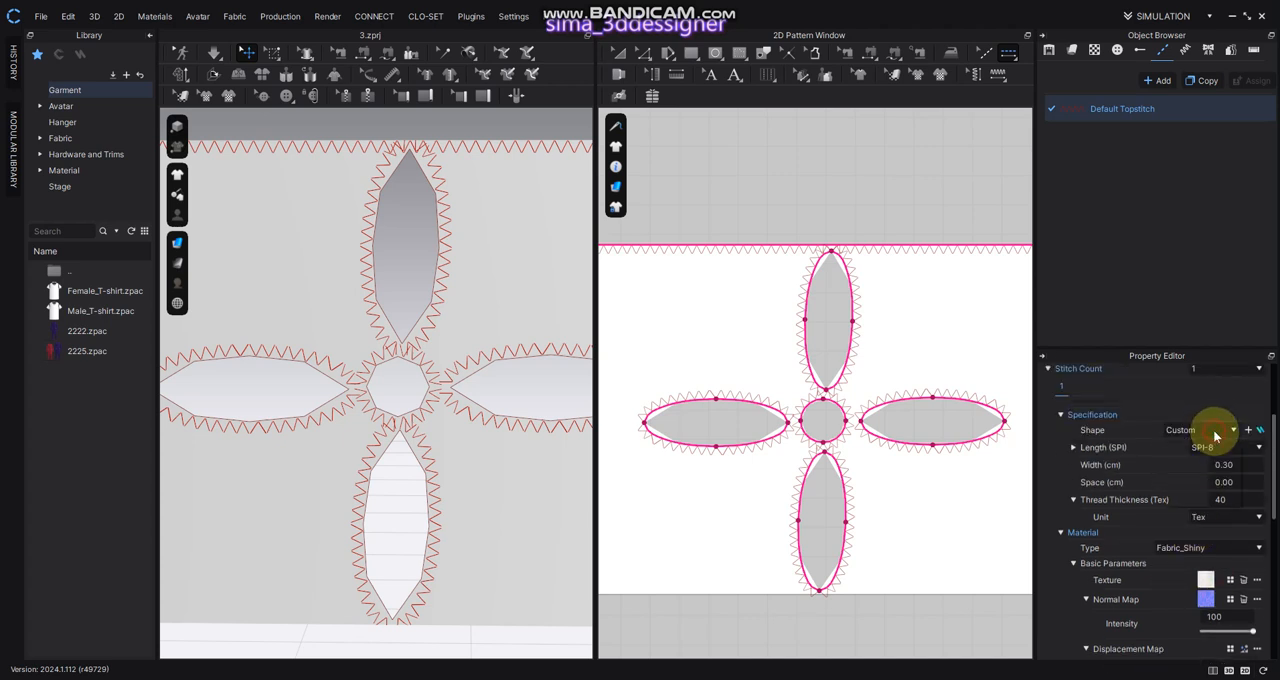
pyautogui.click(1183, 451)
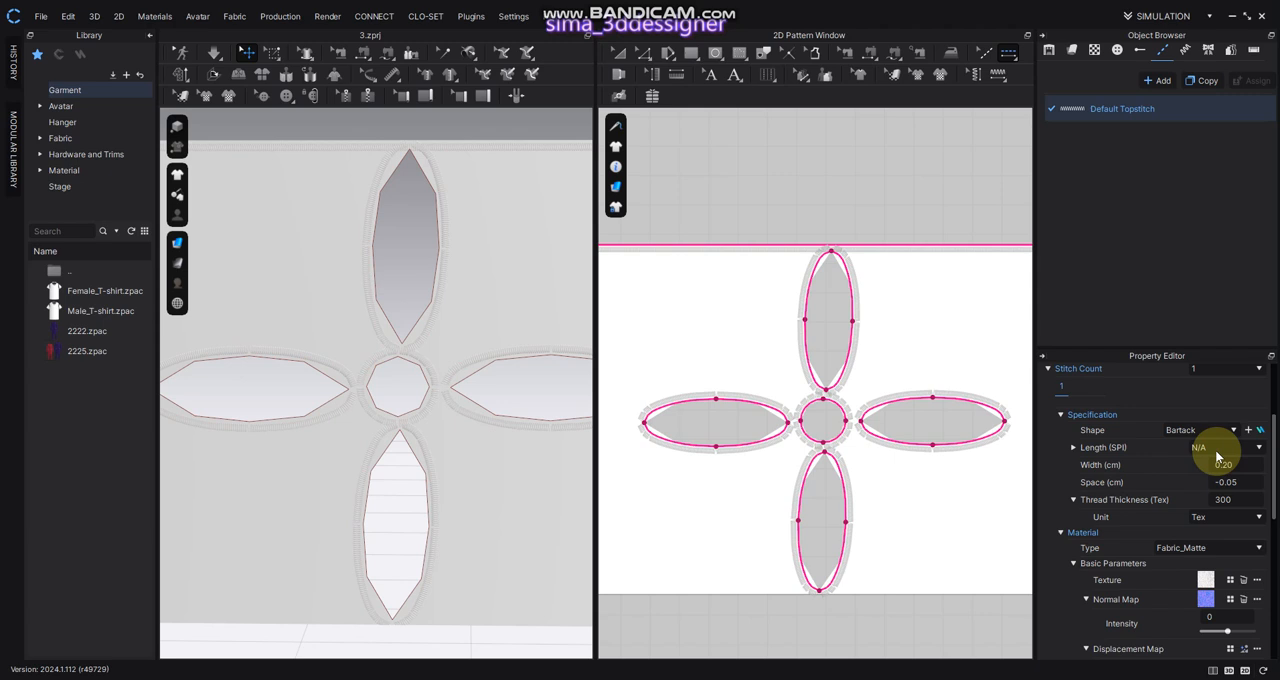
pyautogui.scroll(2, 541, 503)
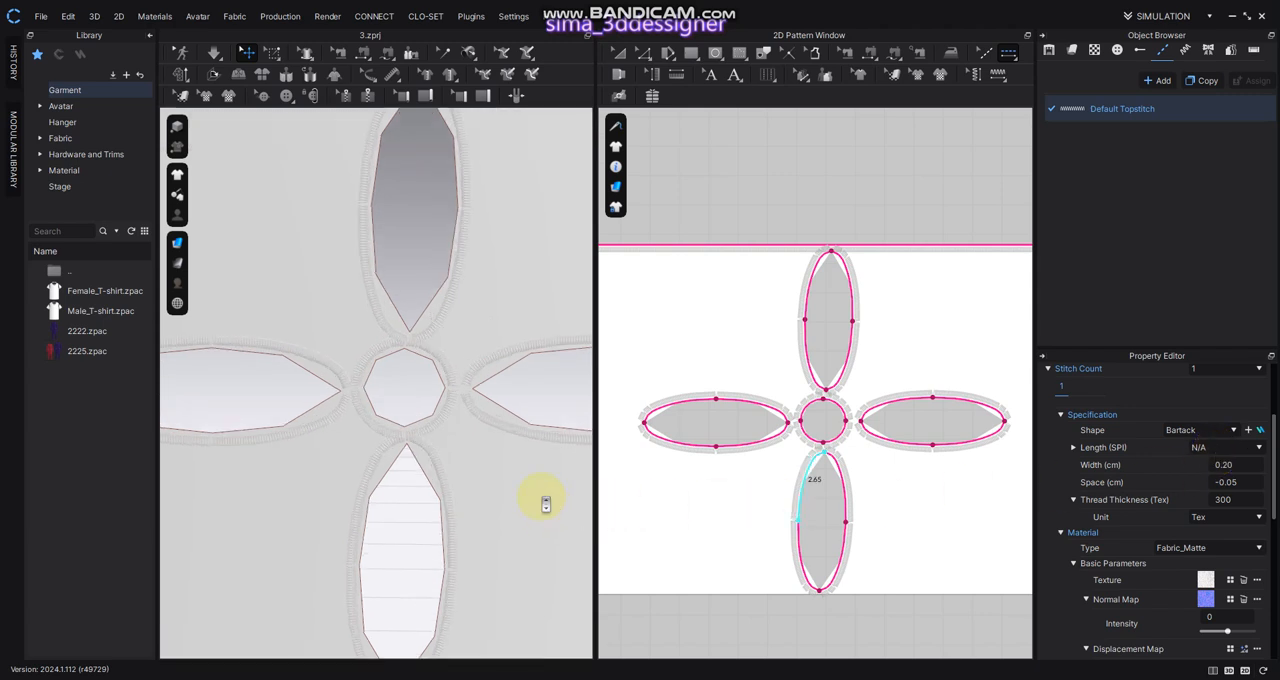
pyautogui.scroll(-2, 544, 501)
pyautogui.moveTo(571, 492); pyautogui.dragTo(597, 485, button='middle')
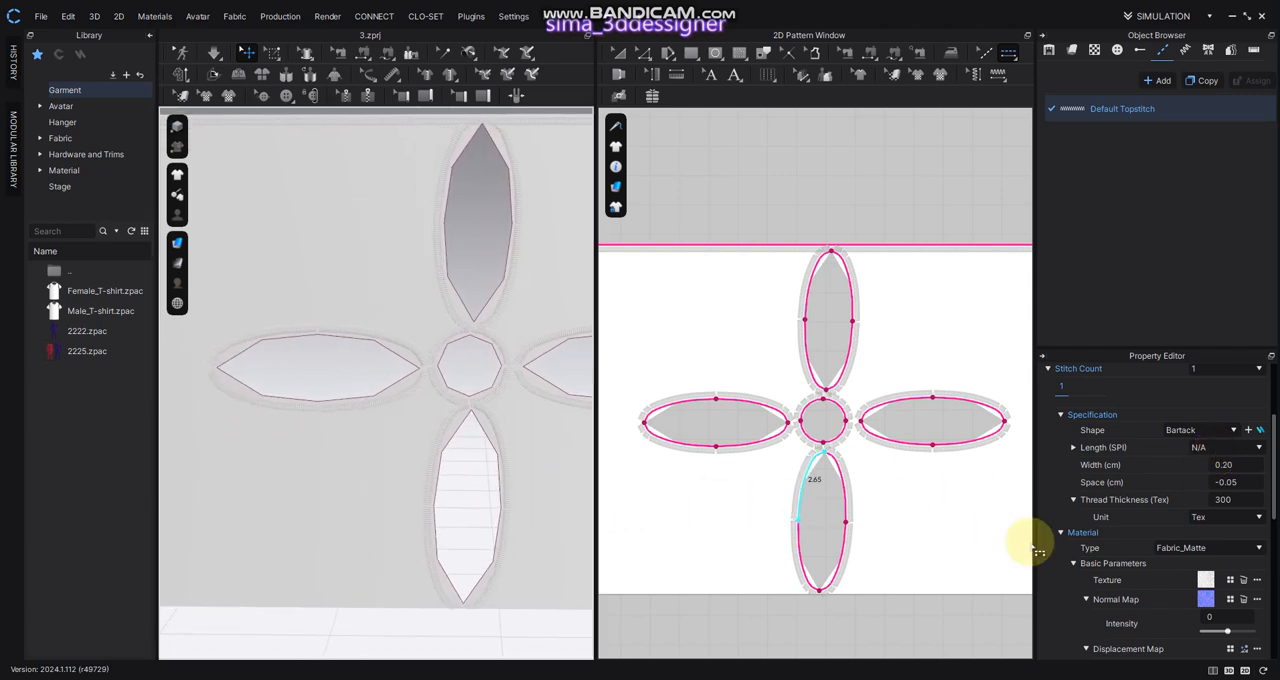
# Set the Bartack topstitch's material color to red C20B0B
pyautogui.scroll(-5, 1234, 531)
pyautogui.click(1255, 476)
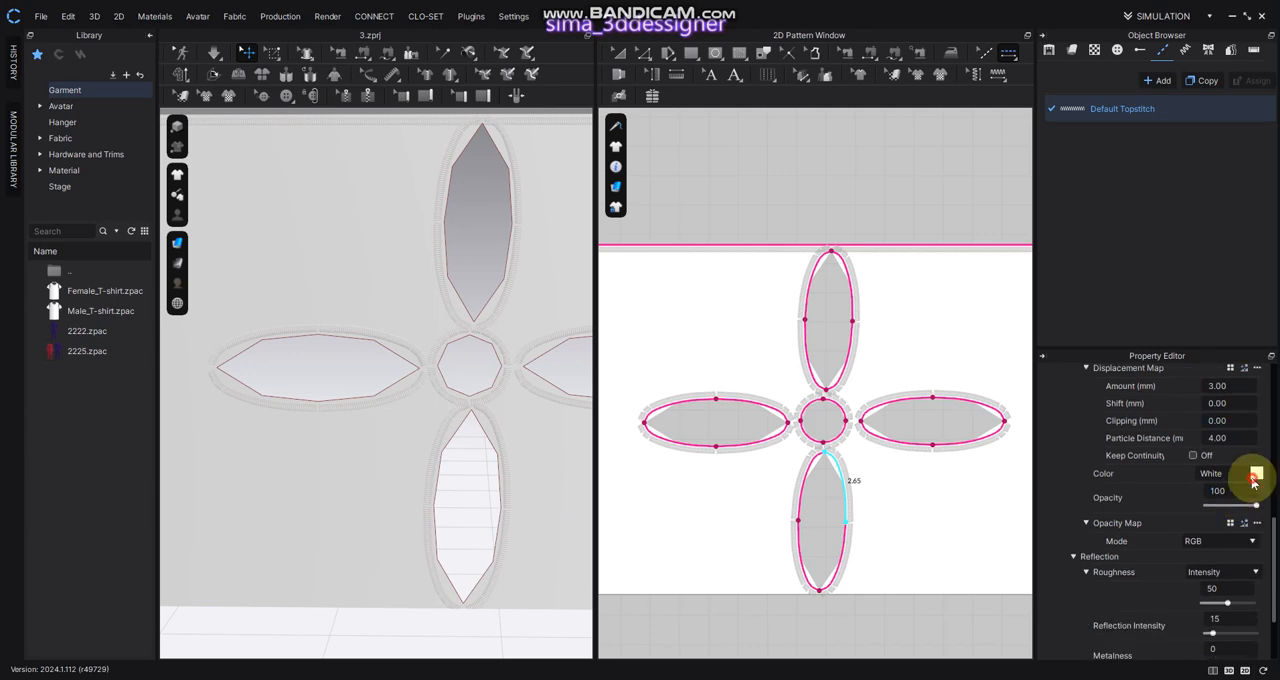
pyautogui.click(597, 148)
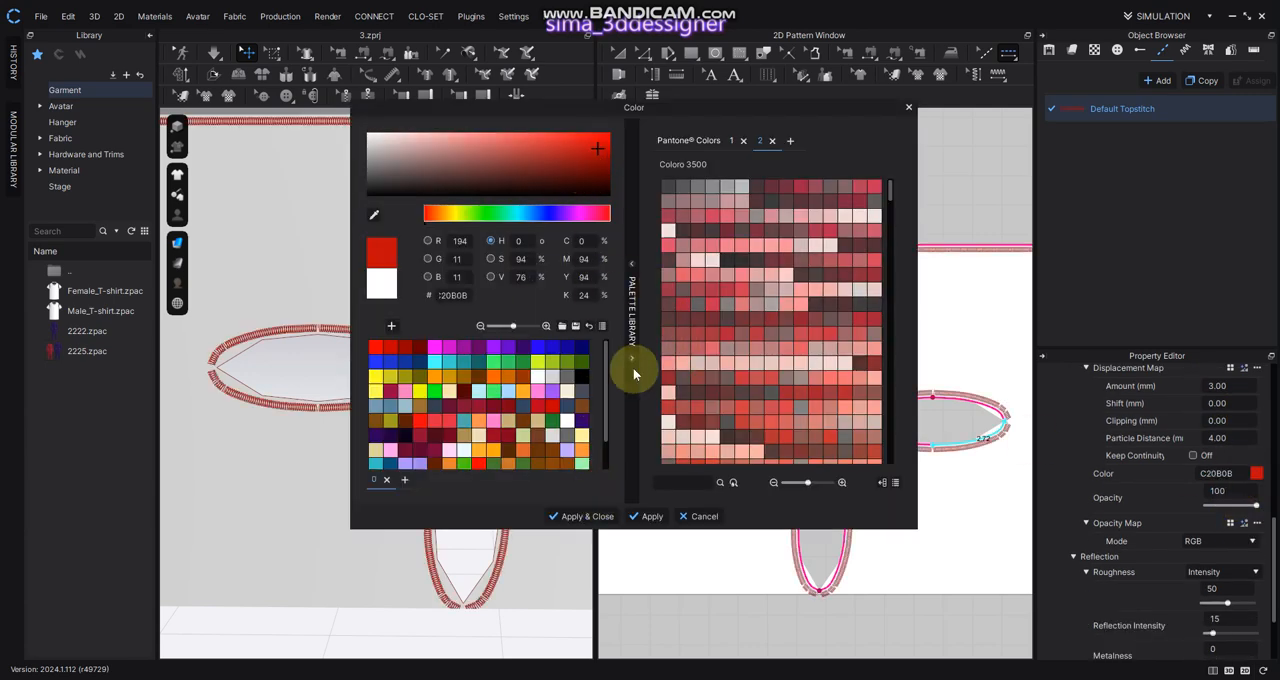
pyautogui.click(578, 516)
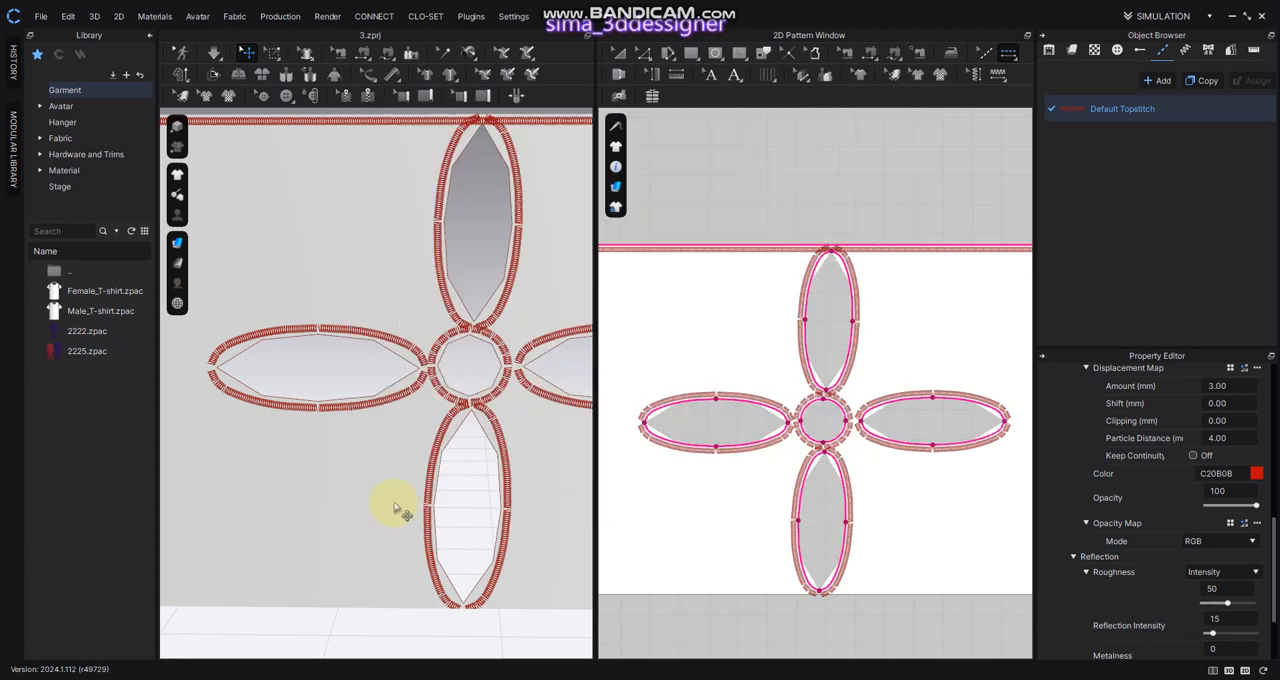